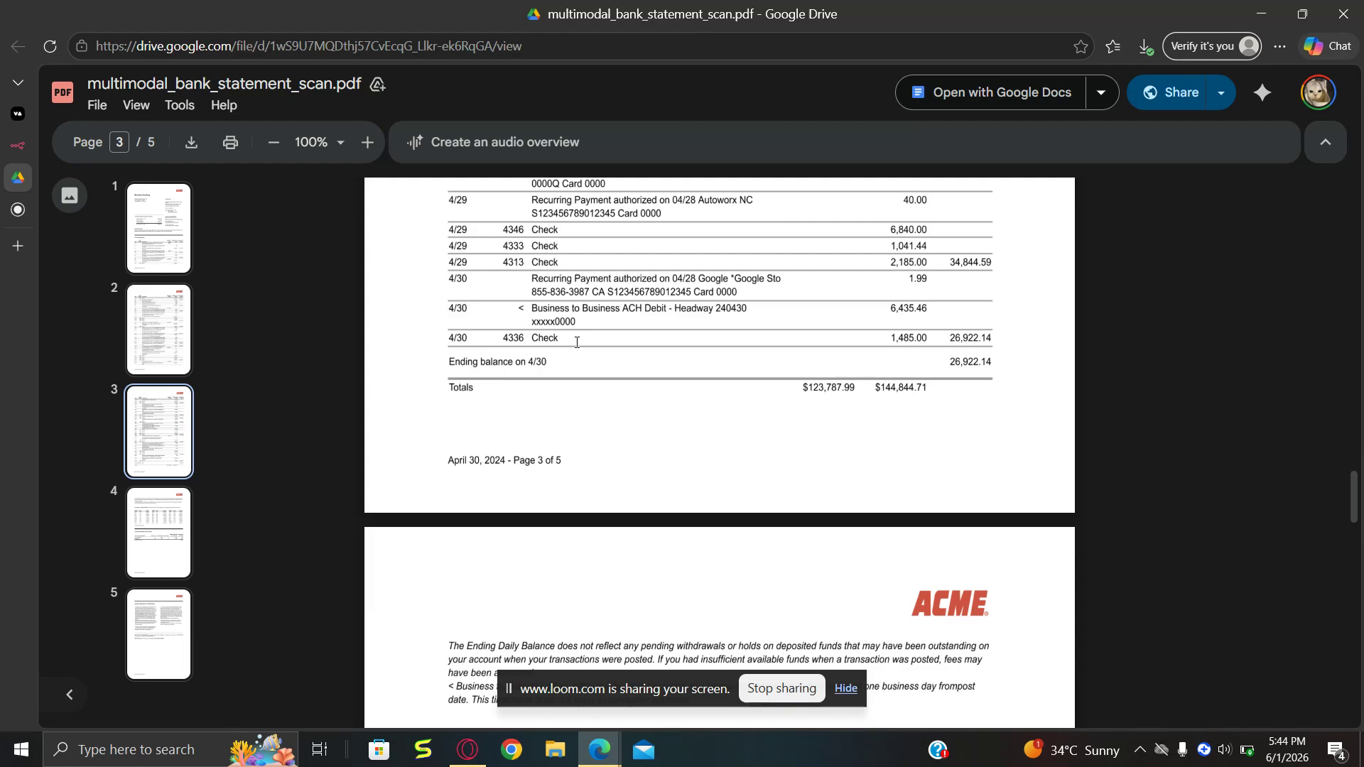
# Look through the remaining pages of the scanned bank statement PDF, then return to its first page.
pyautogui.scroll(-7, 577, 342)
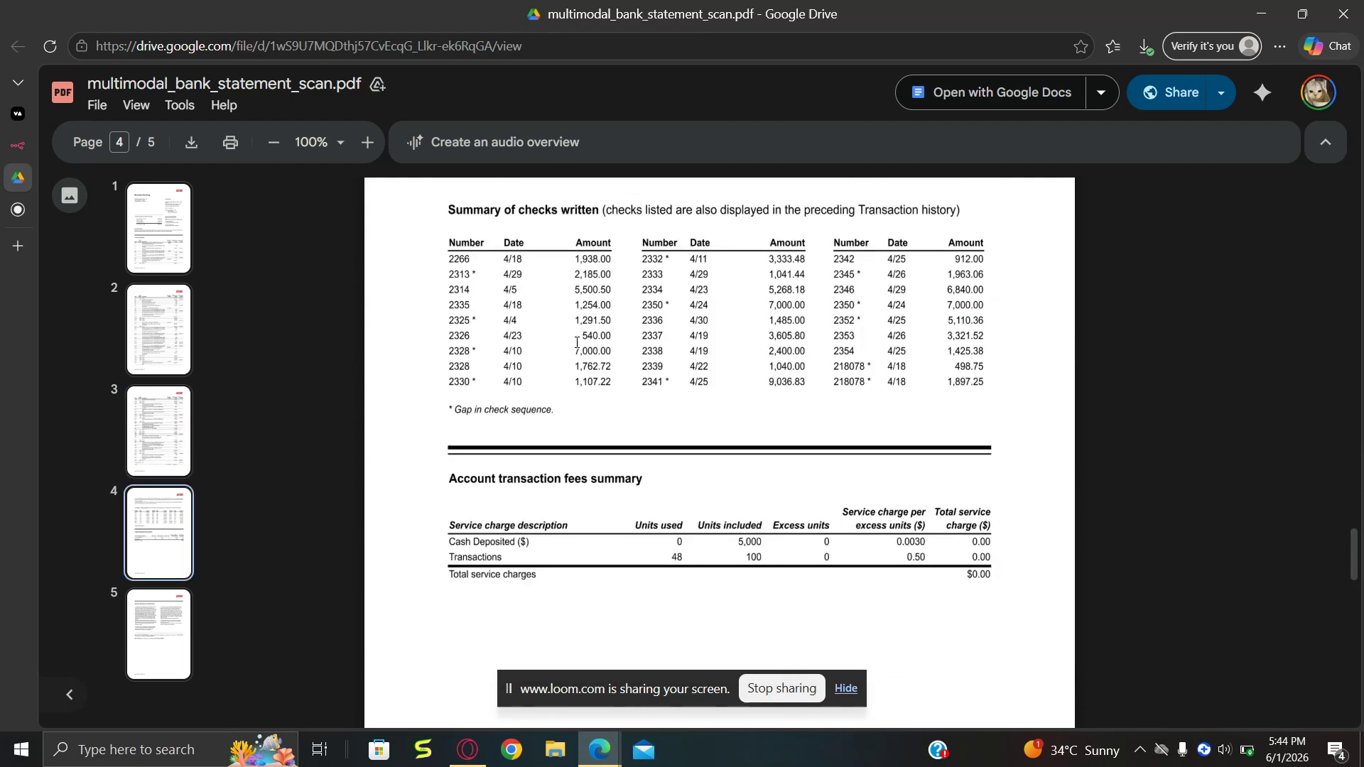
pyautogui.scroll(-15, 658, 458)
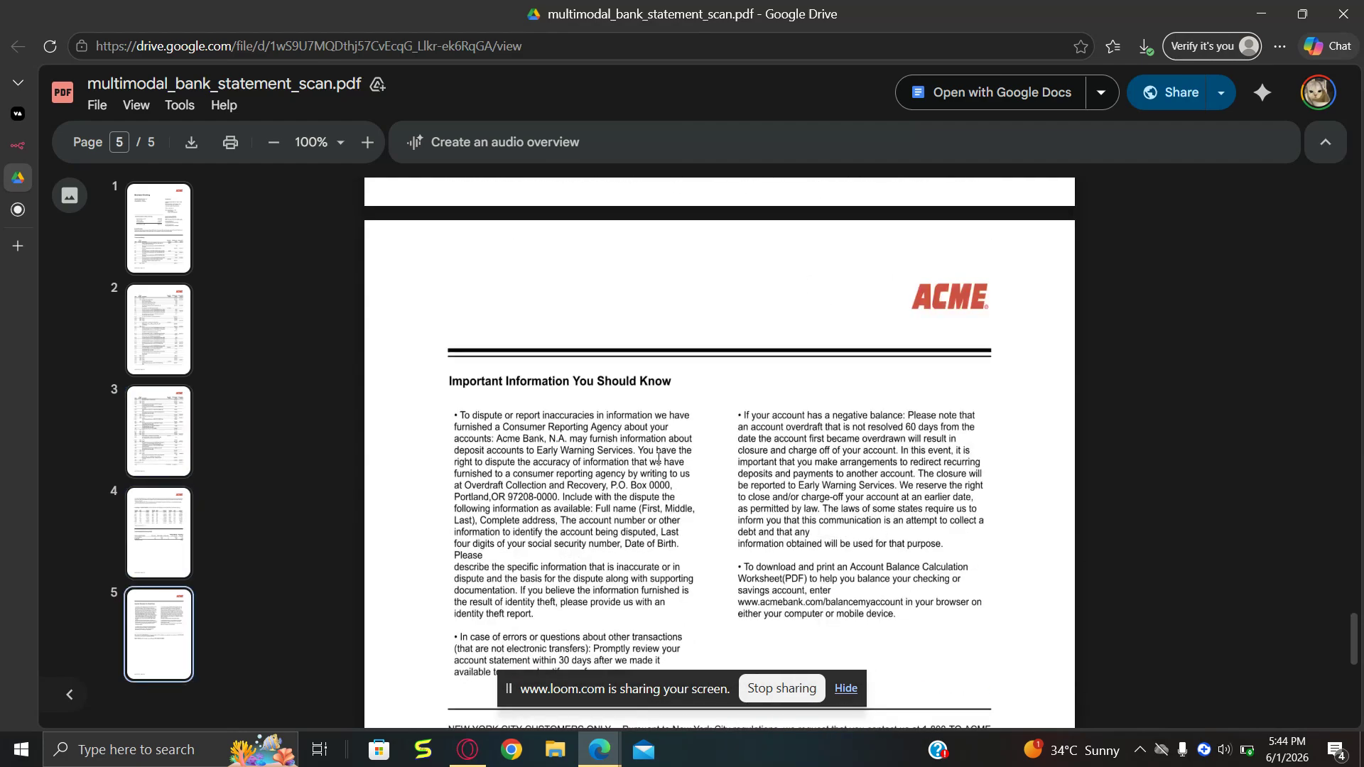
pyautogui.scroll(20, 658, 458)
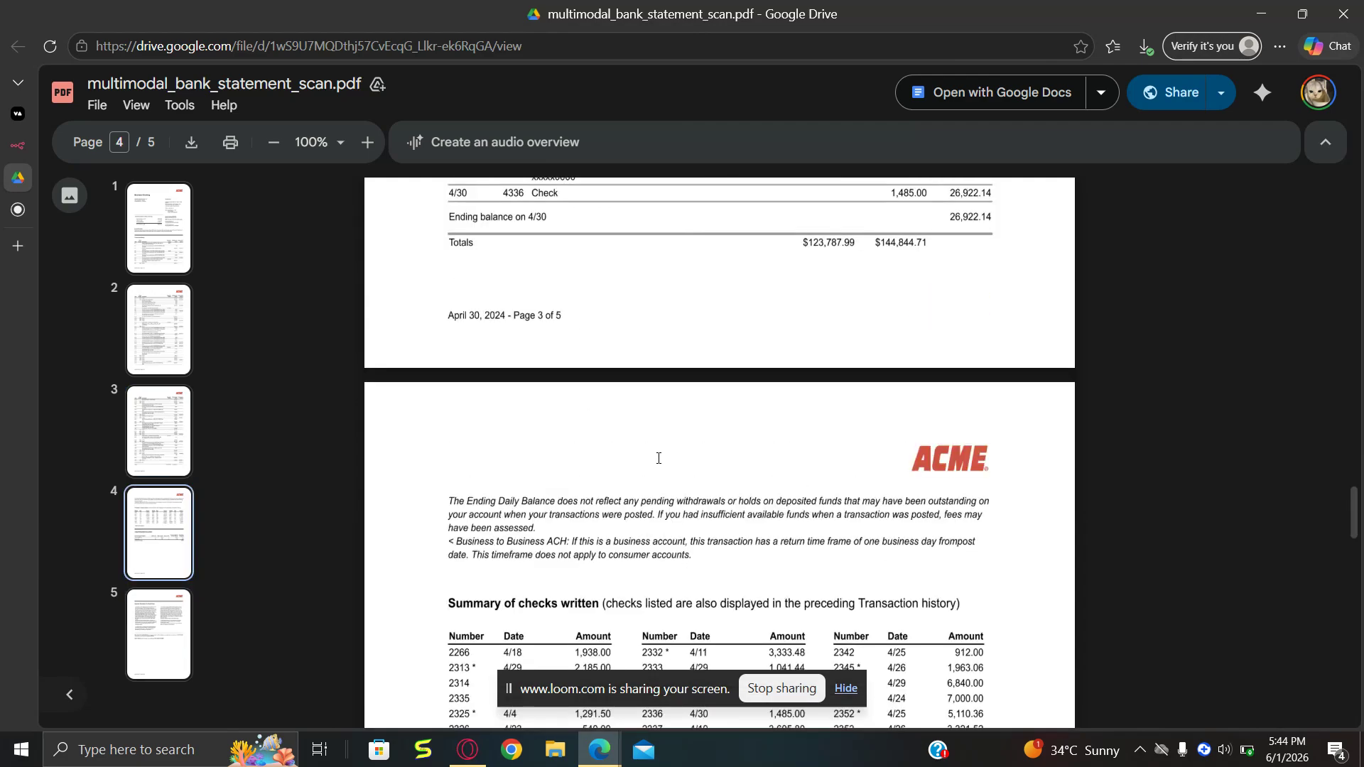
pyautogui.scroll(1, 658, 459)
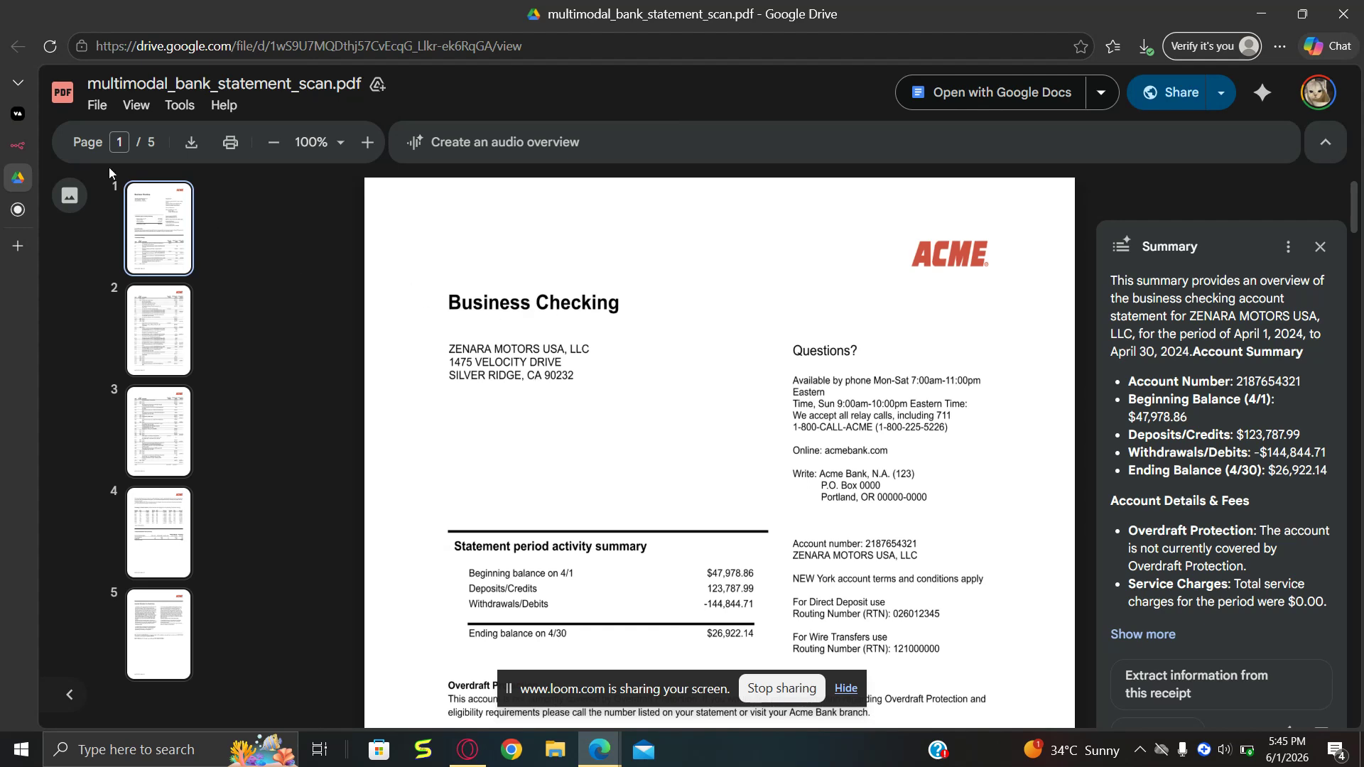
# Switch to the n8n bank statement workflow and review the request parameters of the Split PDF into Images1 node.
pyautogui.moveTo(16, 149)
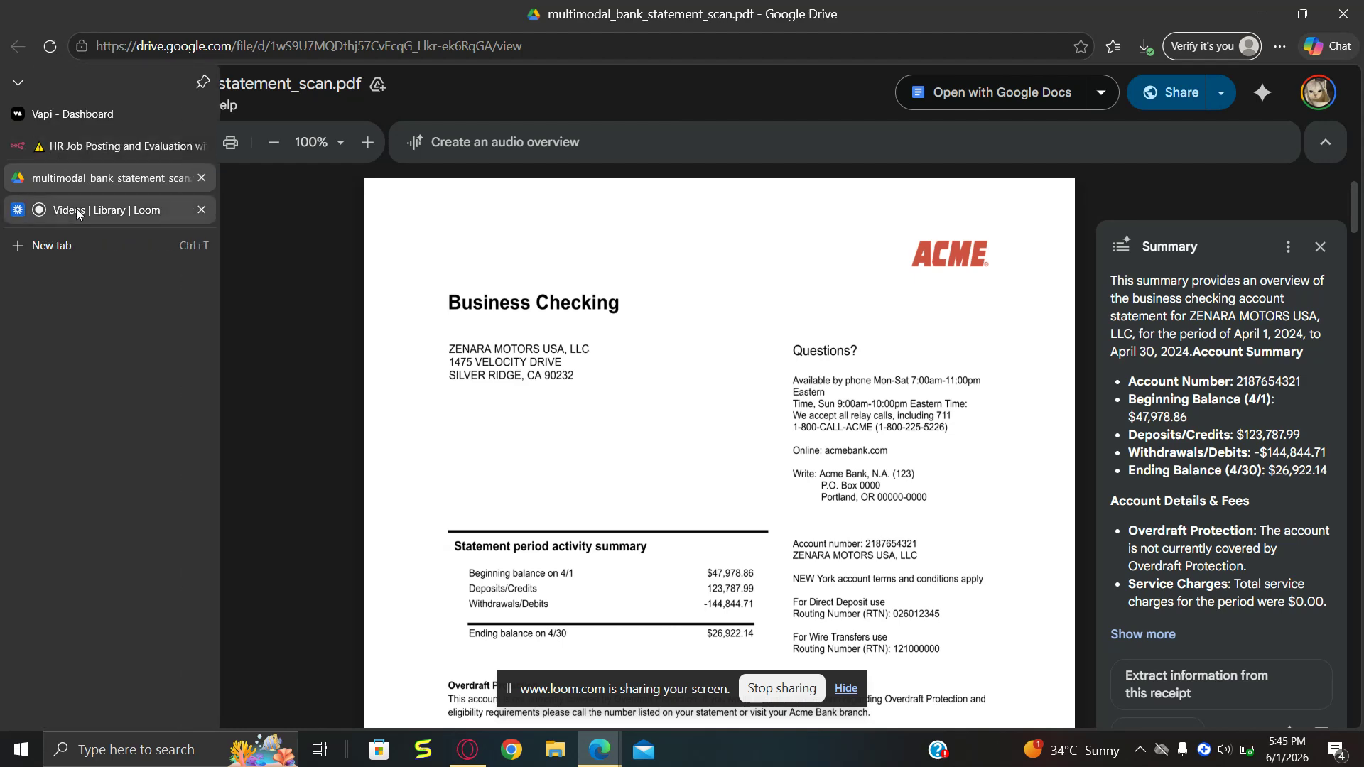
pyautogui.click(100, 152)
pyautogui.scroll(-1, 597, 481)
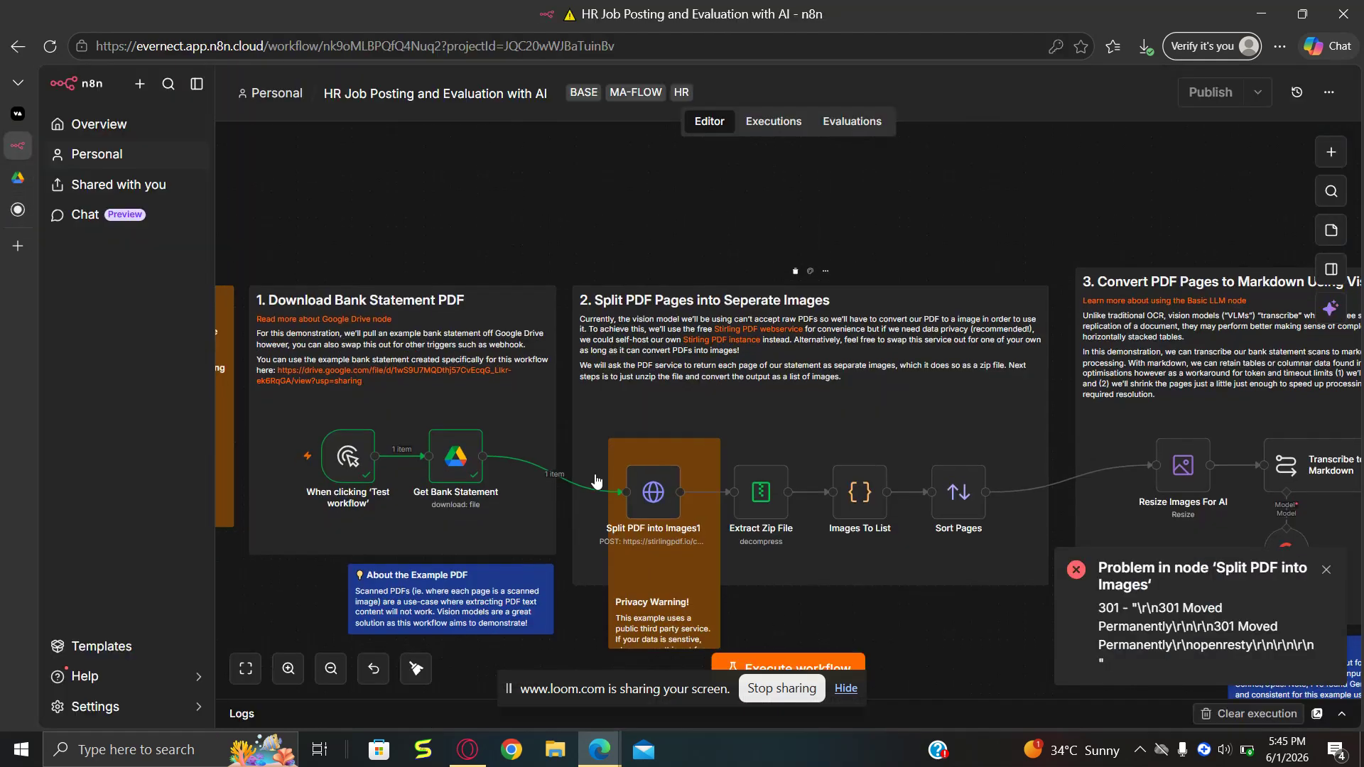
pyautogui.hscroll(-1, 597, 481)
pyautogui.hscroll(-2, 597, 481)
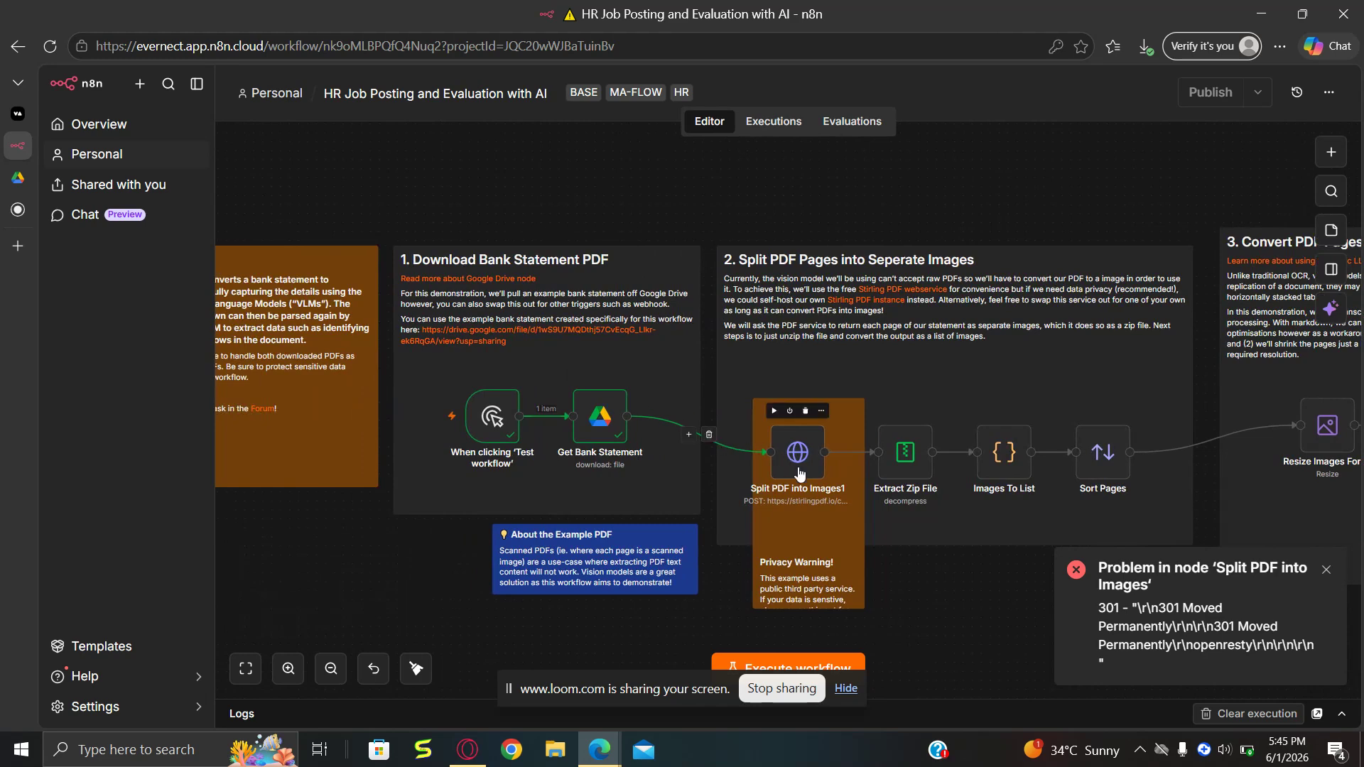
pyautogui.scroll(-2, 799, 470)
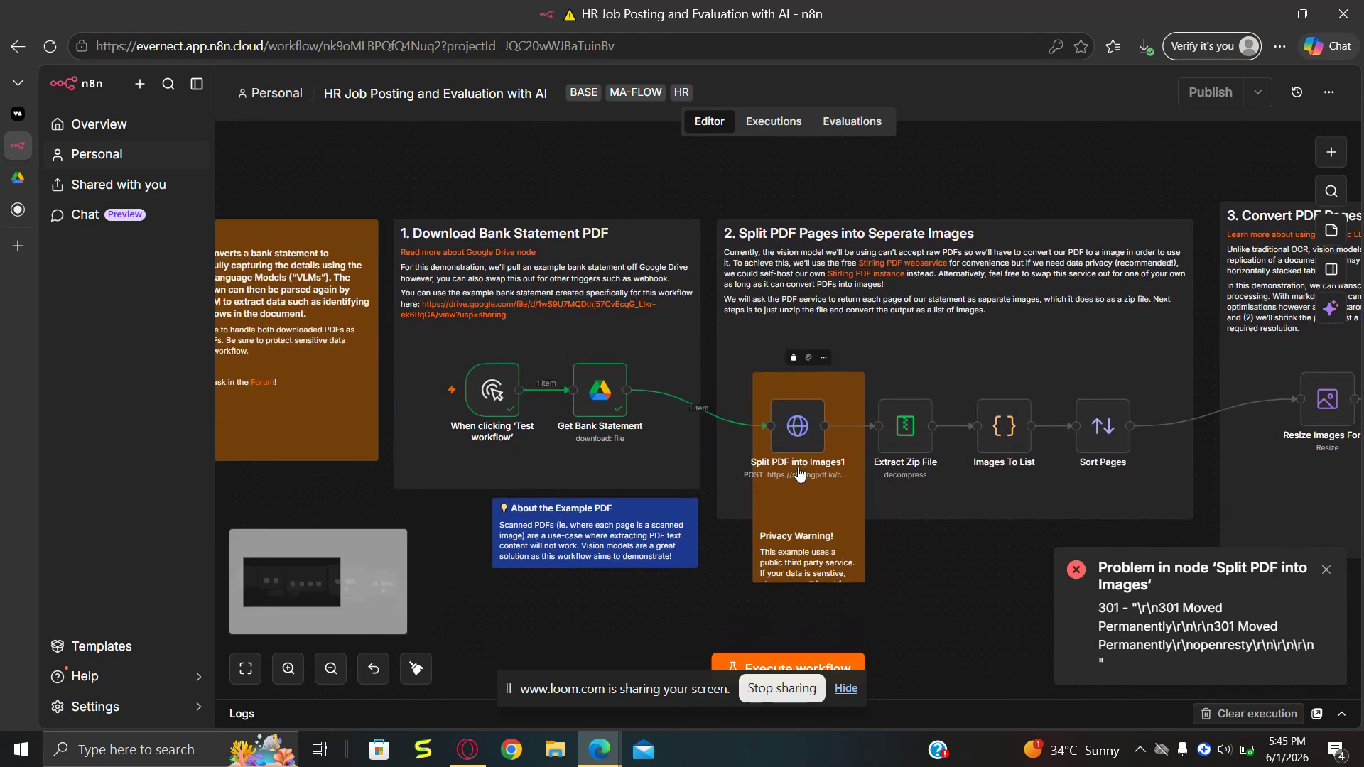
pyautogui.click(808, 434)
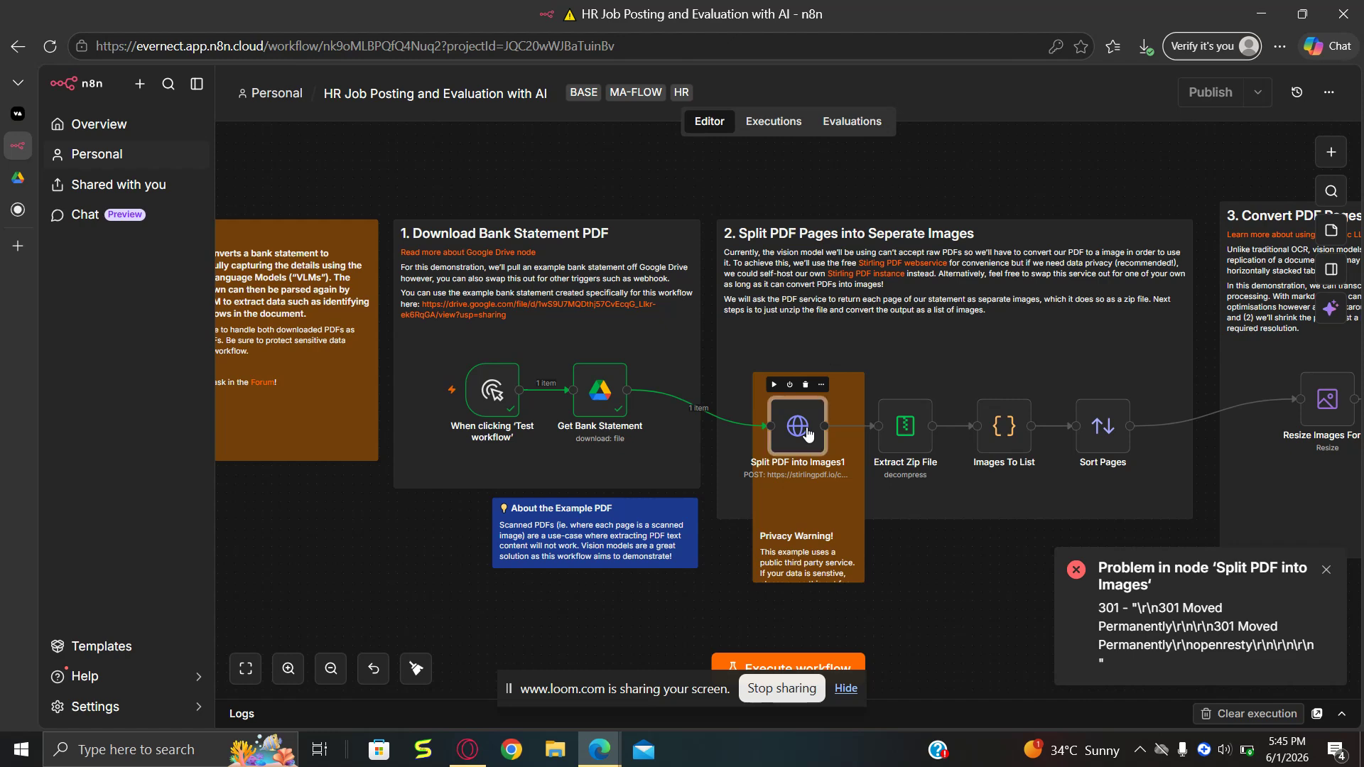
pyautogui.doubleClick(808, 434)
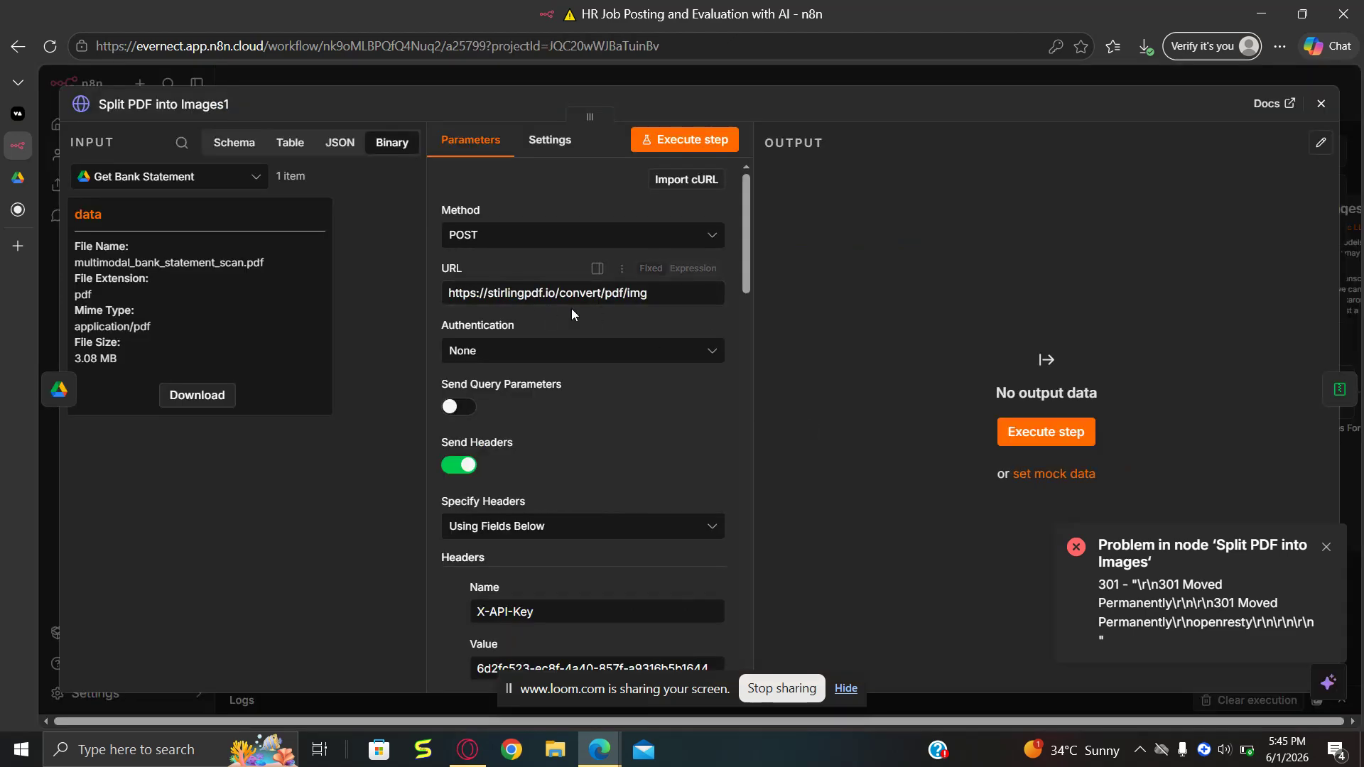
pyautogui.click(1331, 112)
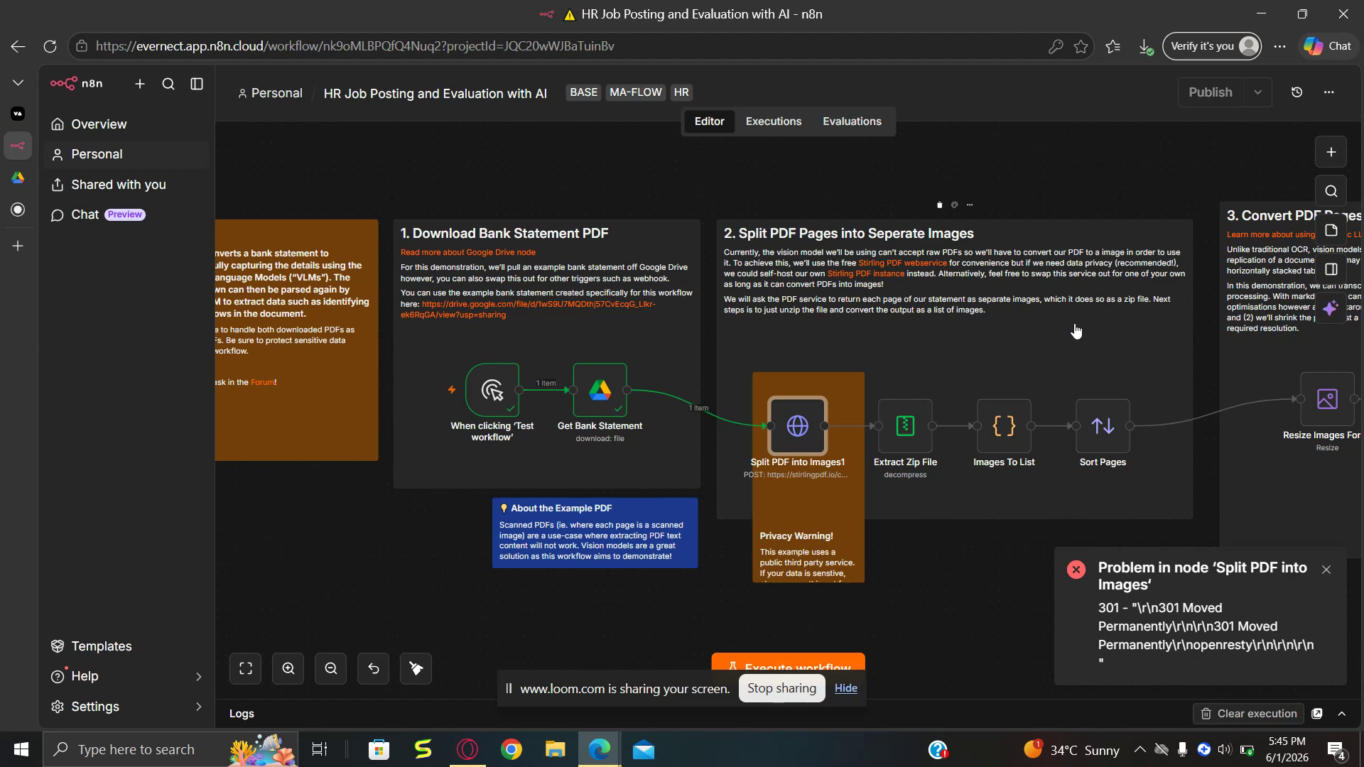
# Review the sort field and order configured in the Sort Pages node.
pyautogui.scroll(-1, 1077, 331)
pyautogui.hscroll(2, 923, 513)
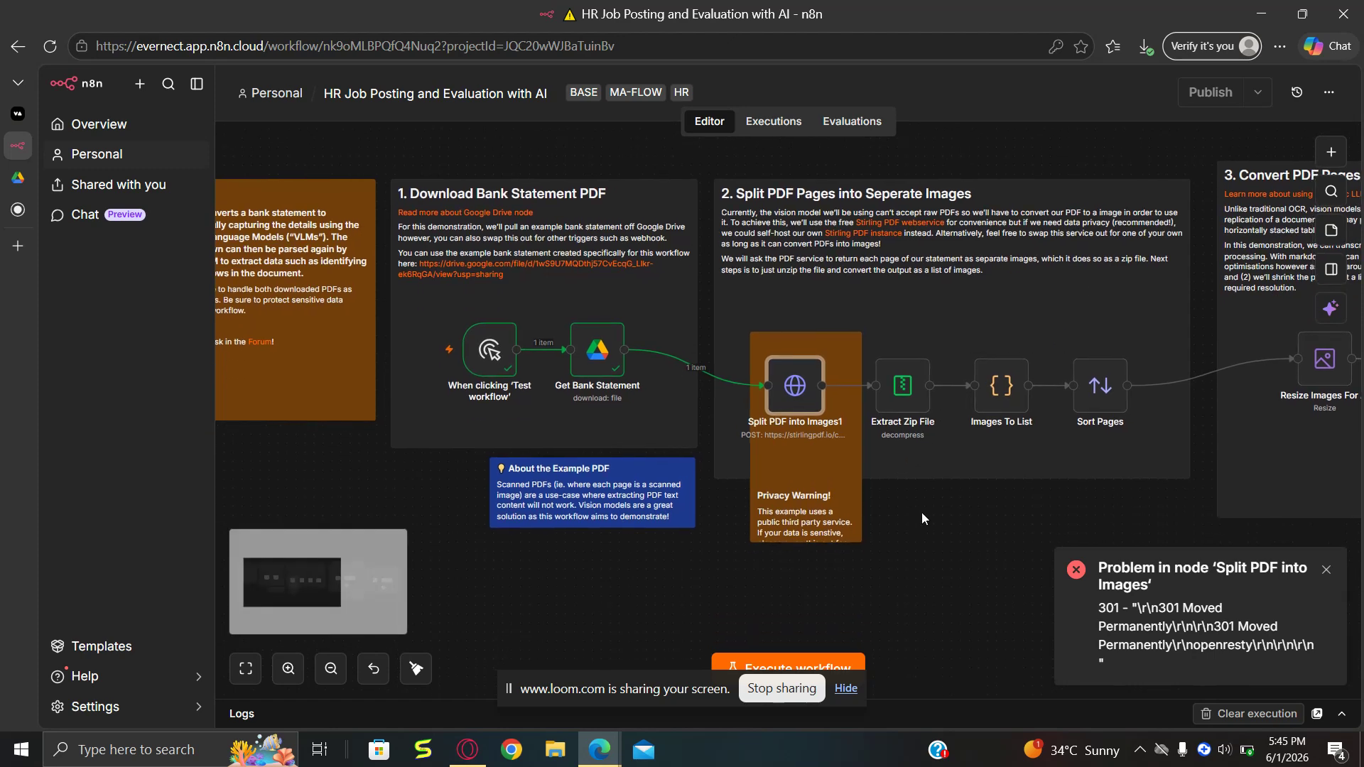
pyautogui.moveTo(892, 399)
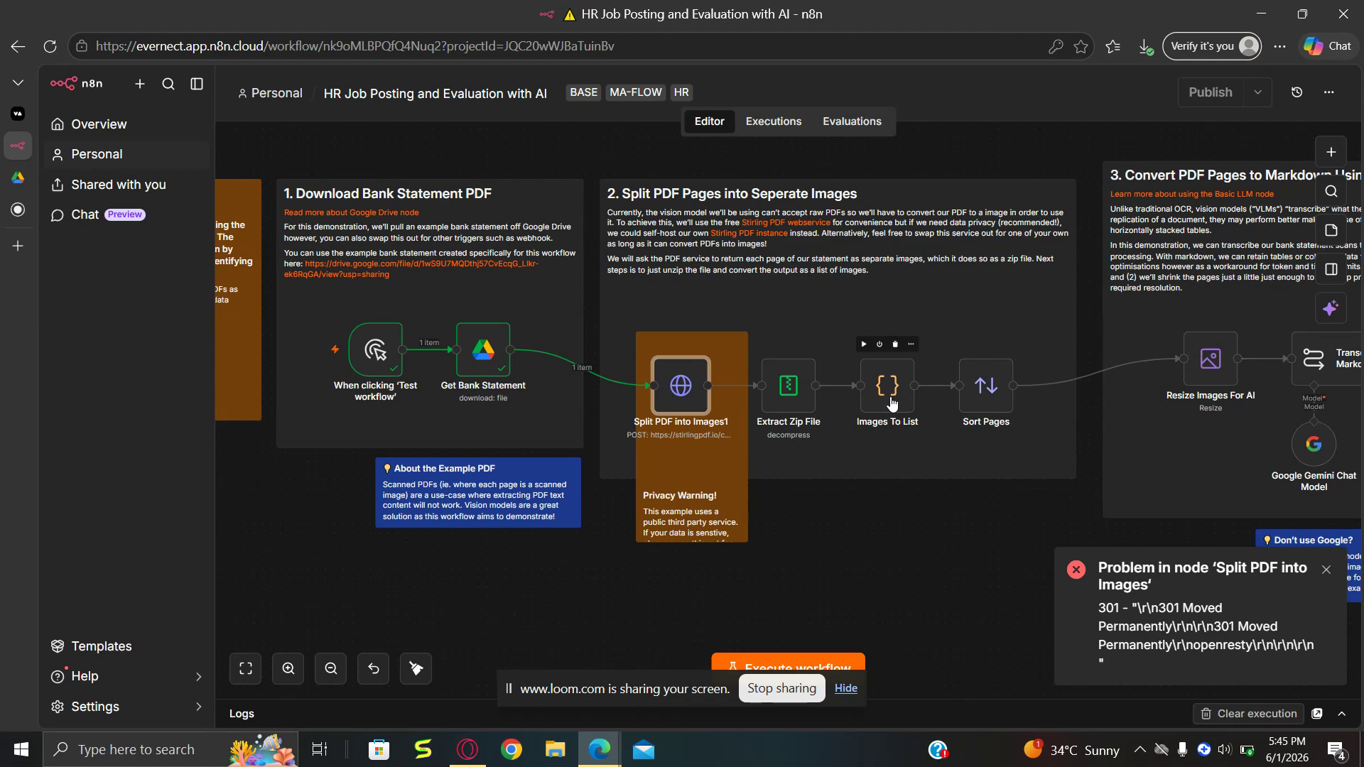
pyautogui.click(979, 399)
pyautogui.doubleClick(979, 400)
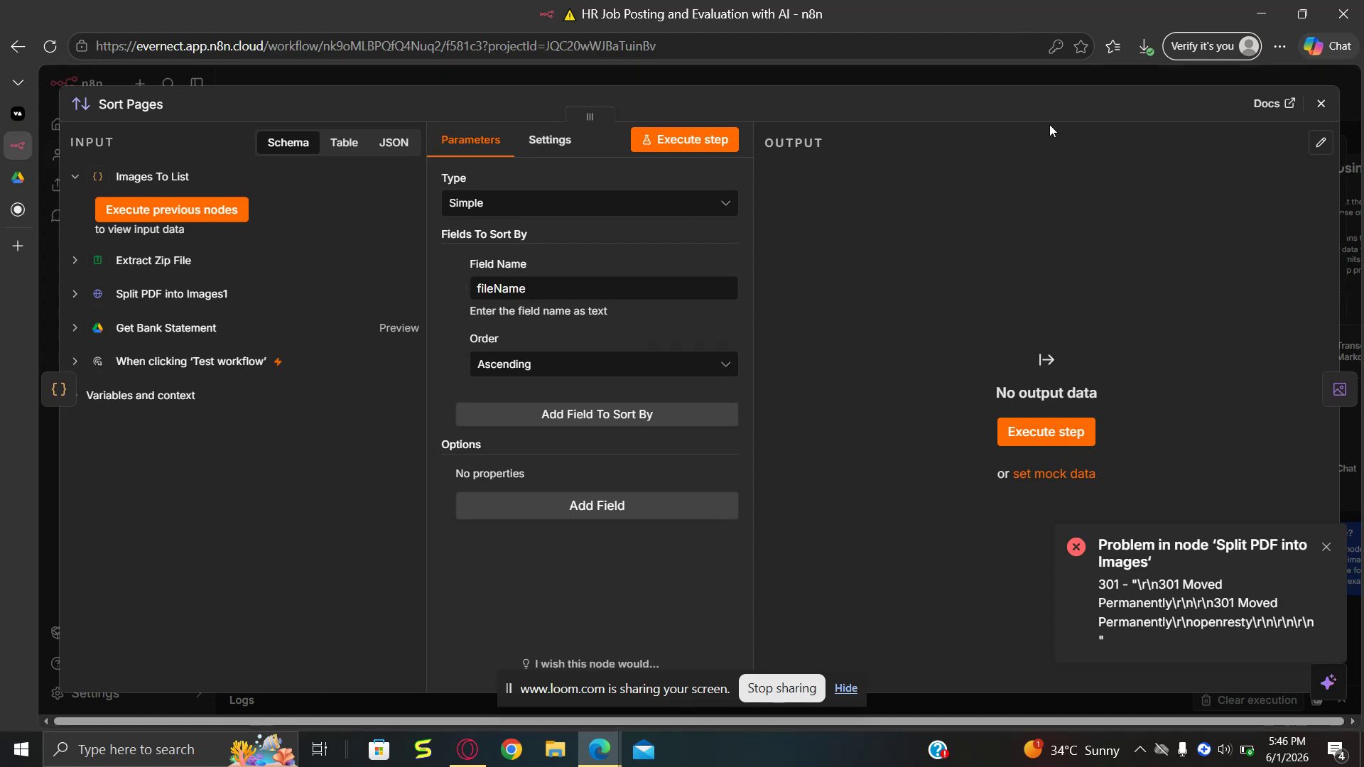
pyautogui.click(1321, 103)
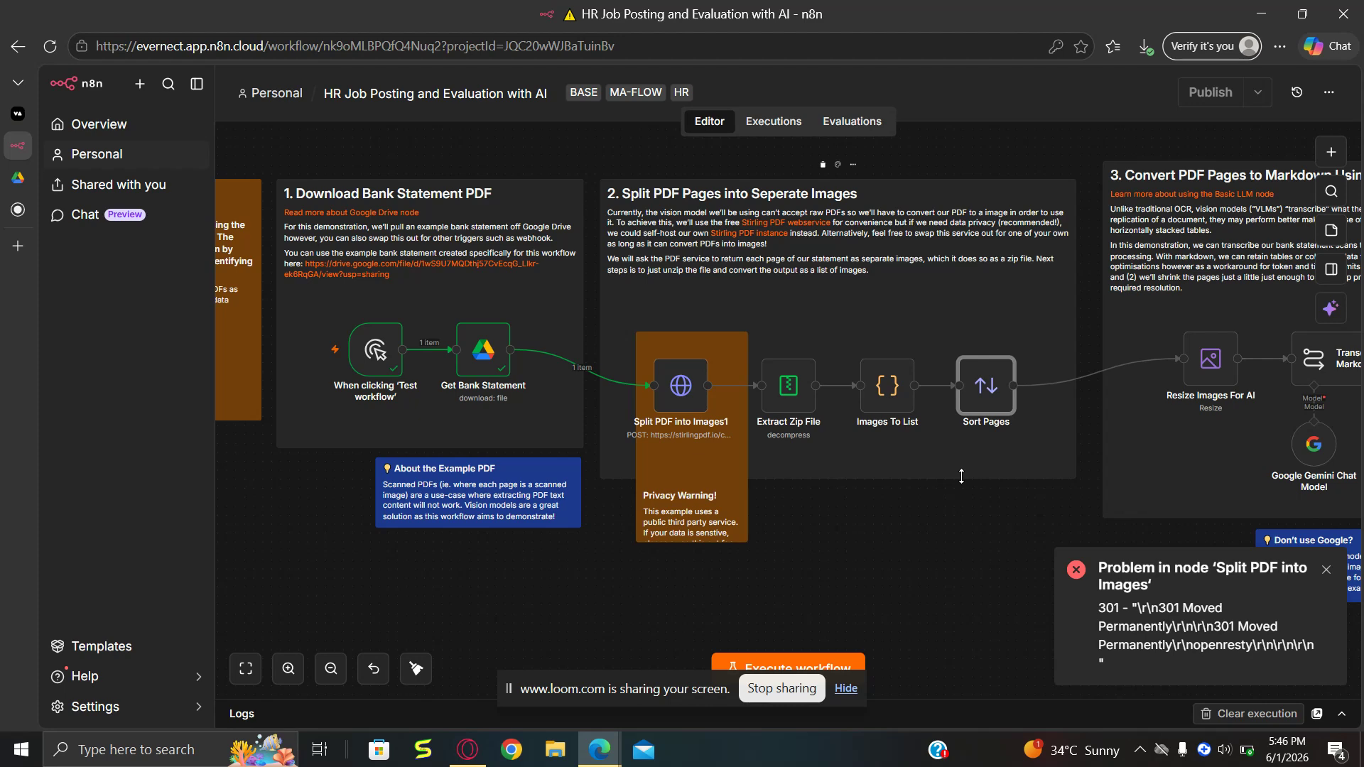
# Review the width, height and percent settings of the Resize Images For AI node.
pyautogui.hscroll(8, 962, 476)
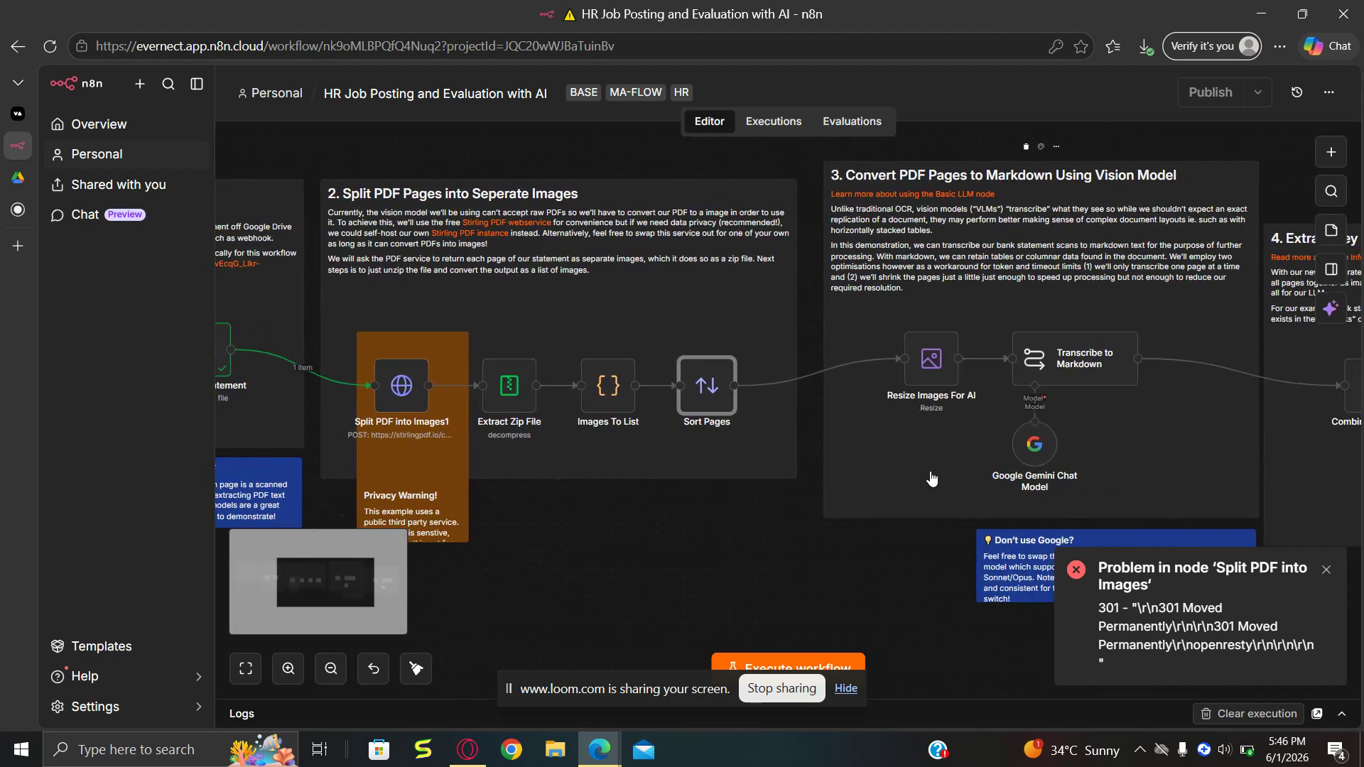
pyautogui.doubleClick(938, 353)
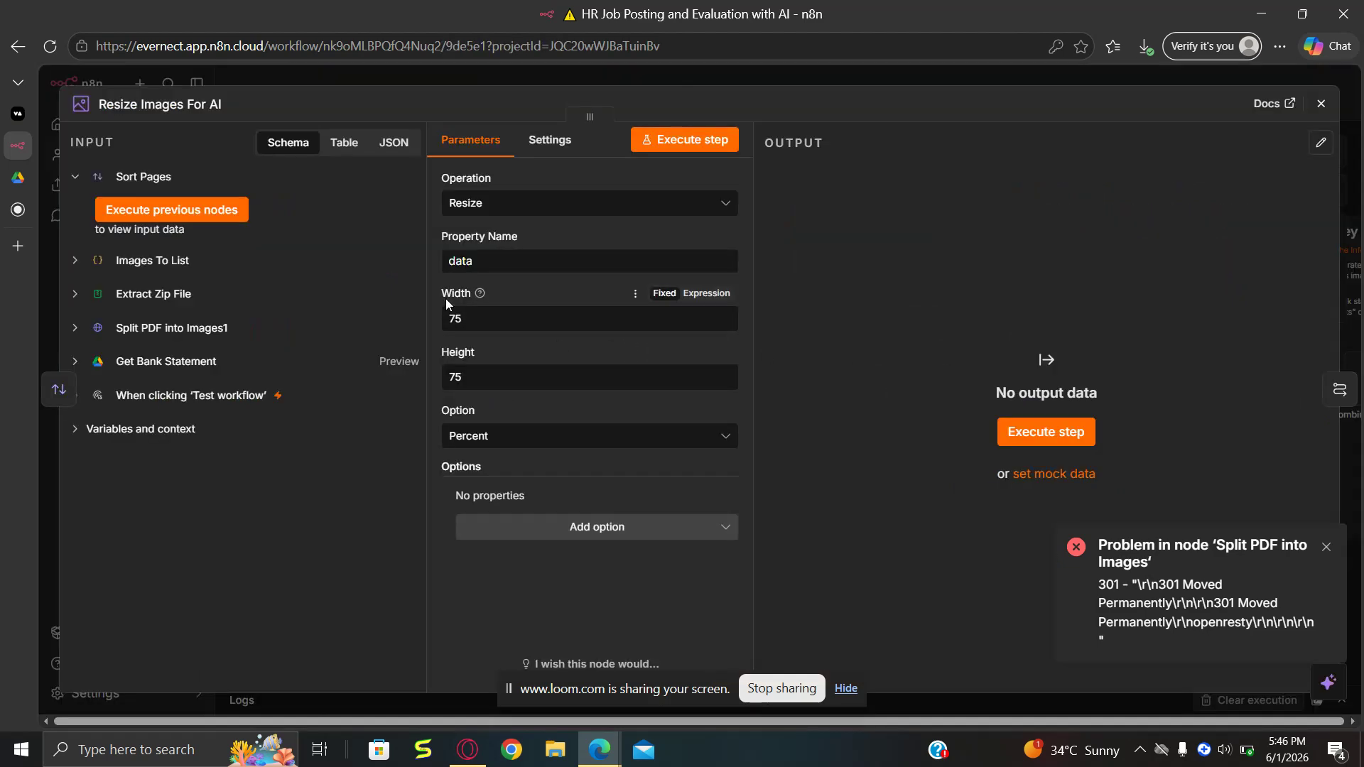
pyautogui.click(1322, 101)
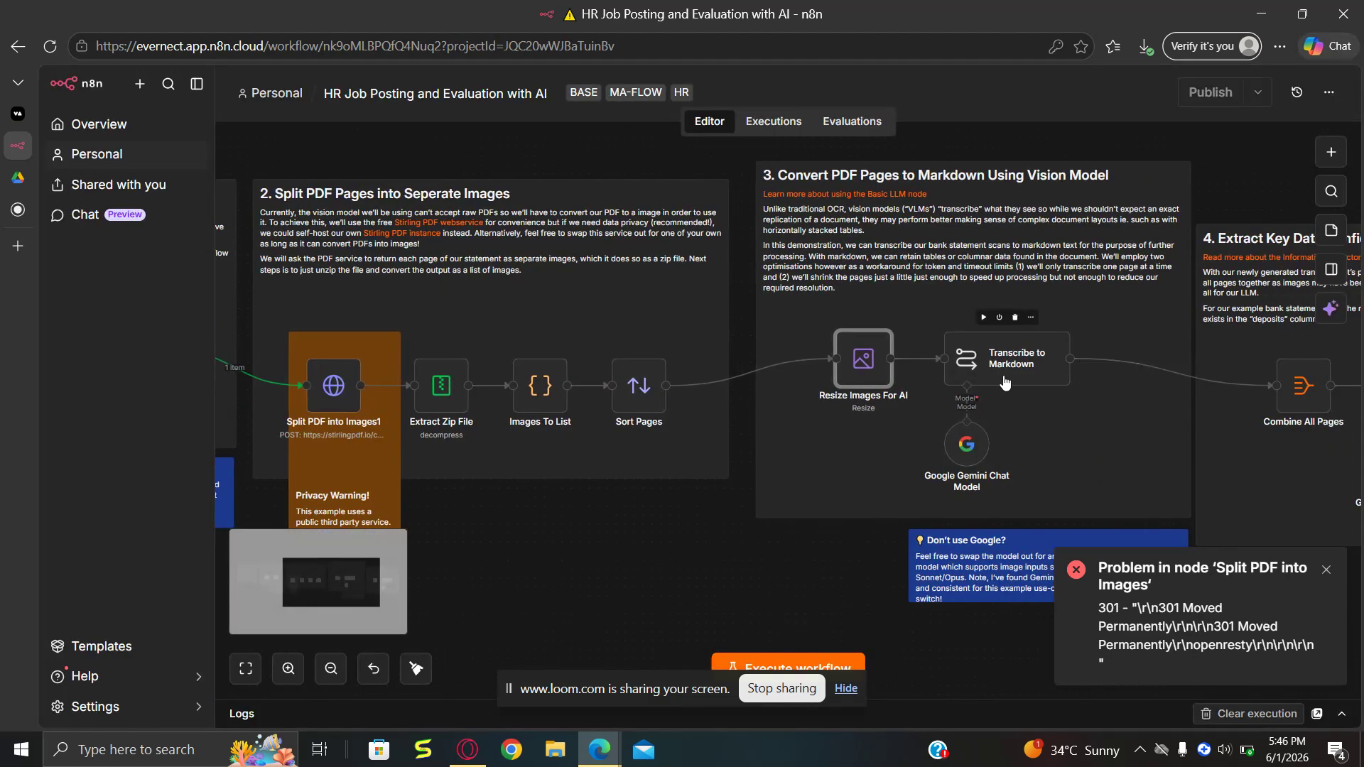
# Read the full system message of the Transcribe to Markdown node in the expanded expression editor and close the node.
pyautogui.click(1004, 383)
pyautogui.doubleClick(1004, 382)
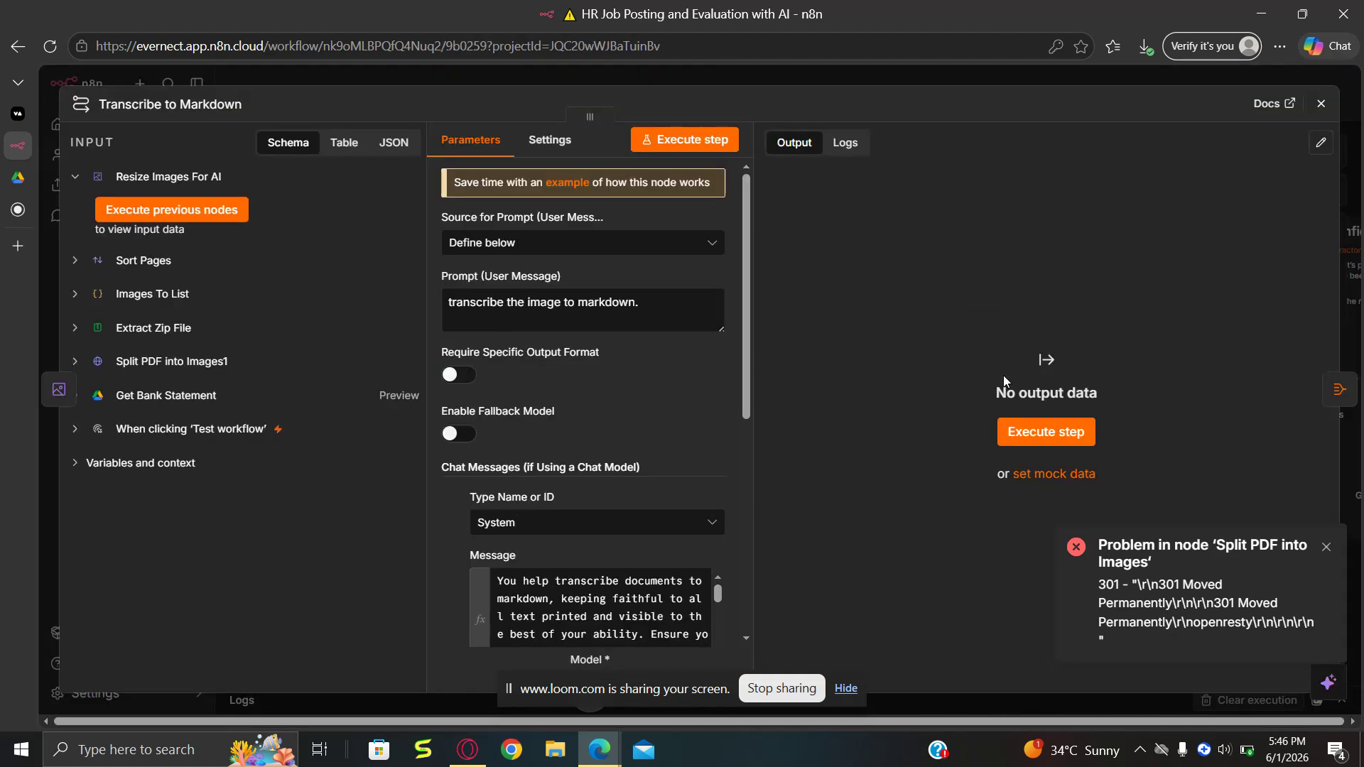
pyautogui.scroll(-3, 682, 358)
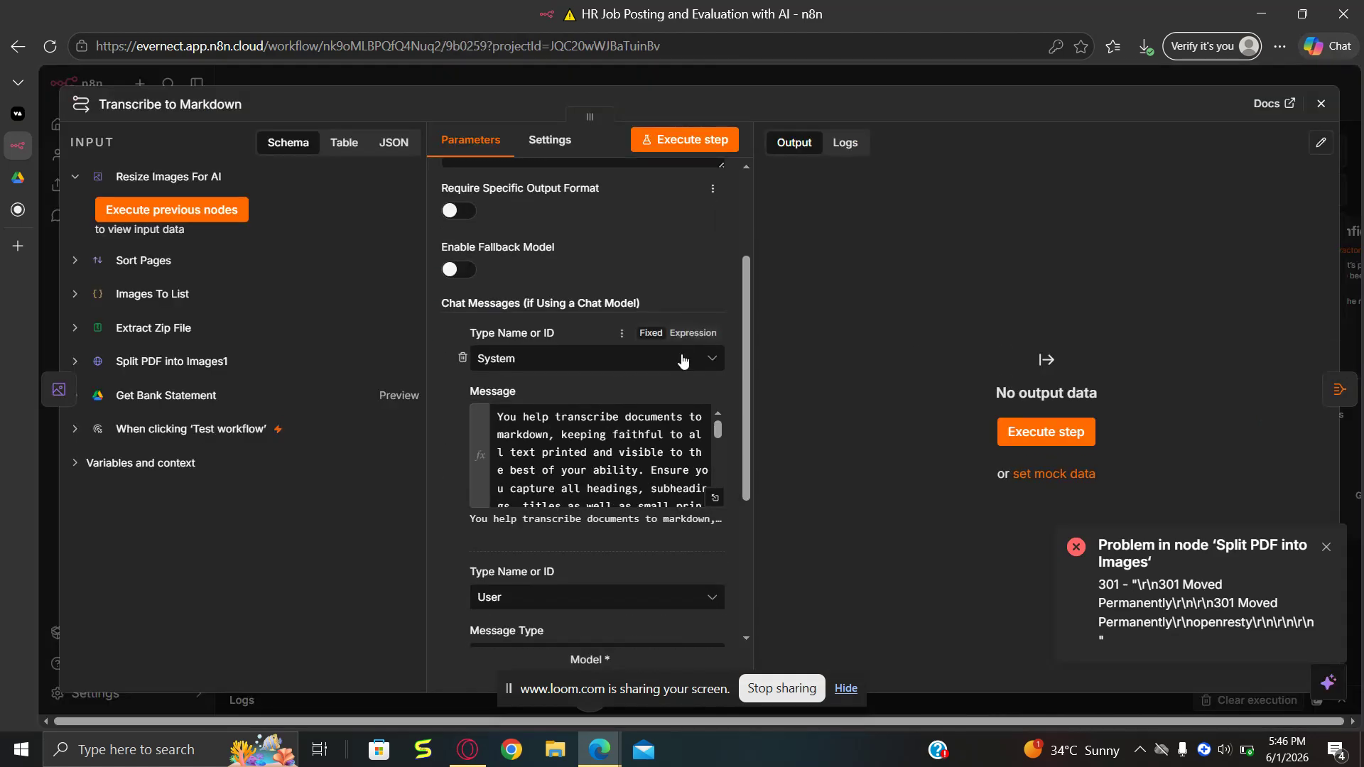
pyautogui.click(718, 502)
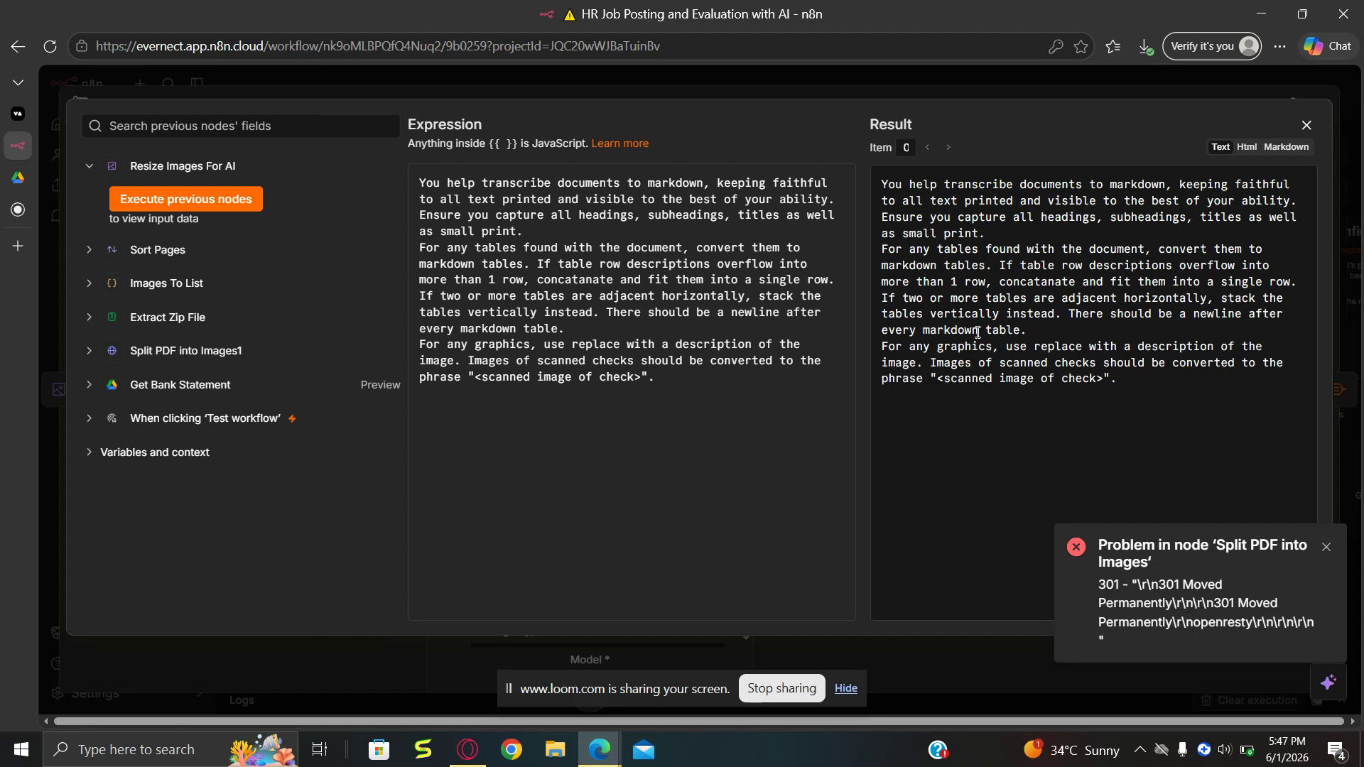
pyautogui.click(1307, 128)
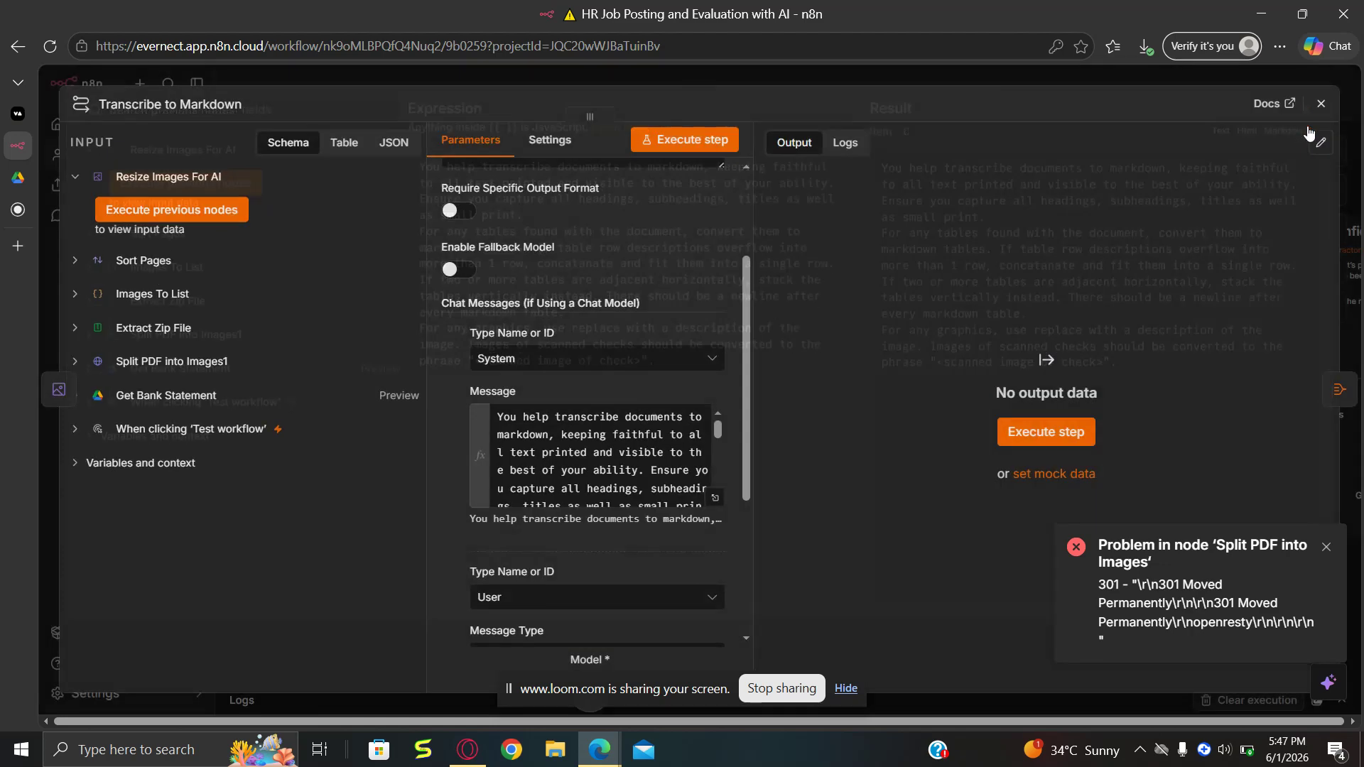
pyautogui.click(1322, 107)
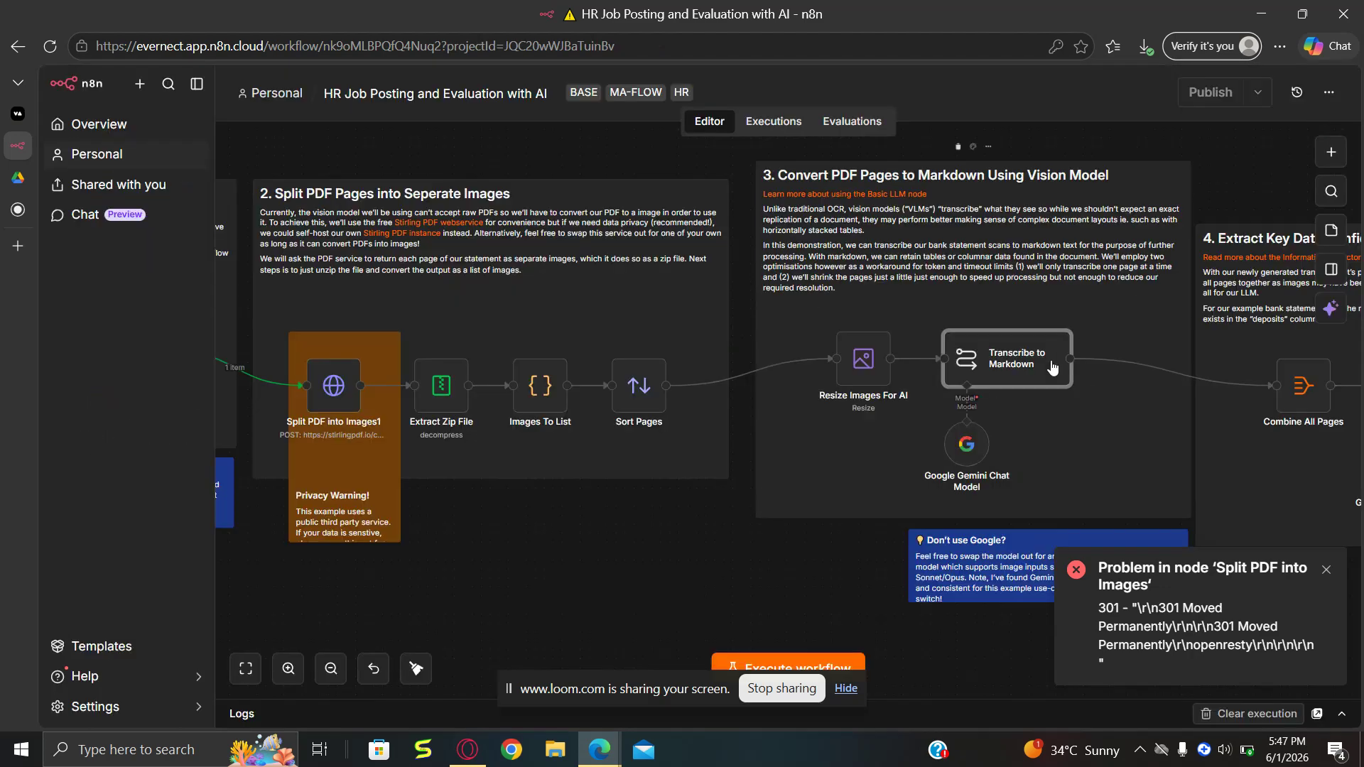
# Check the credential and model of the Google Gemini Chat Model attached to Transcribe to Markdown.
pyautogui.hscroll(3, 891, 422)
pyautogui.hscroll(2, 891, 422)
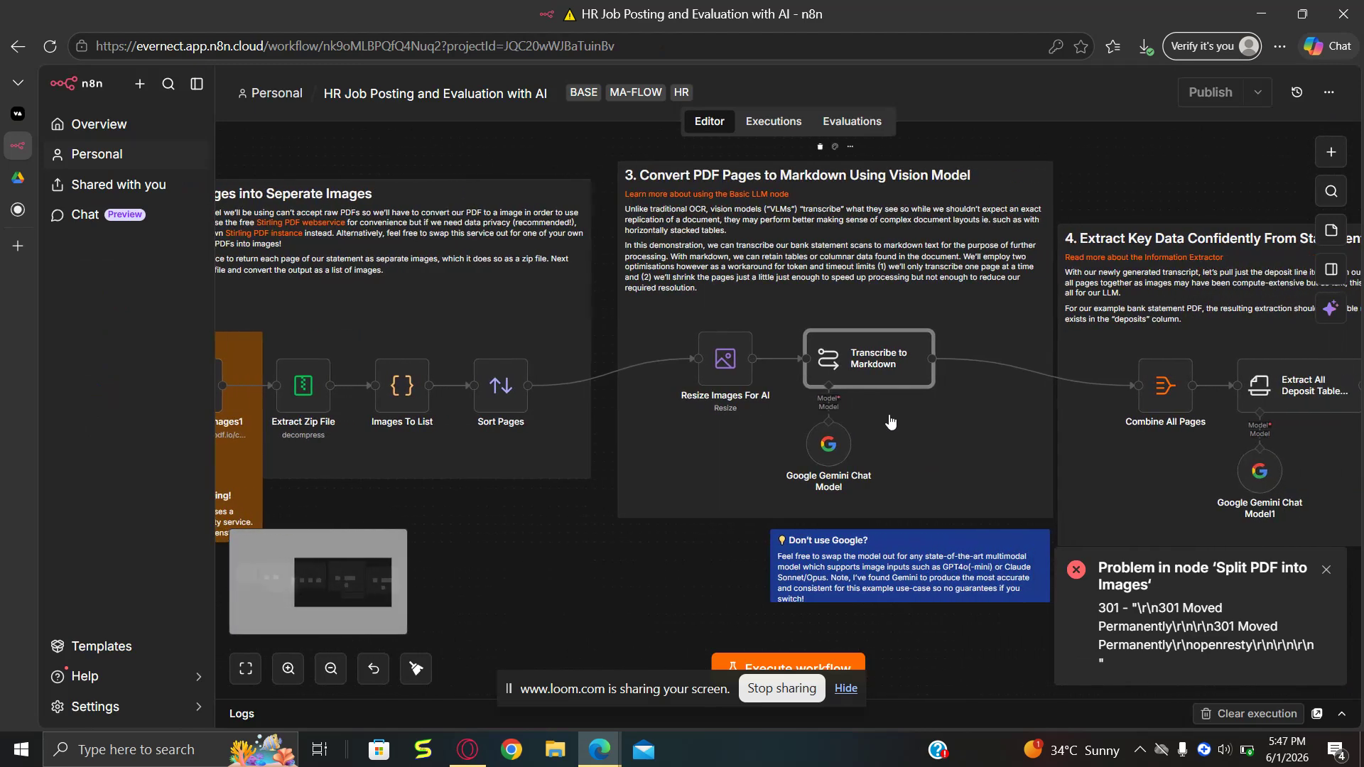
pyautogui.click(825, 444)
pyautogui.doubleClick(825, 444)
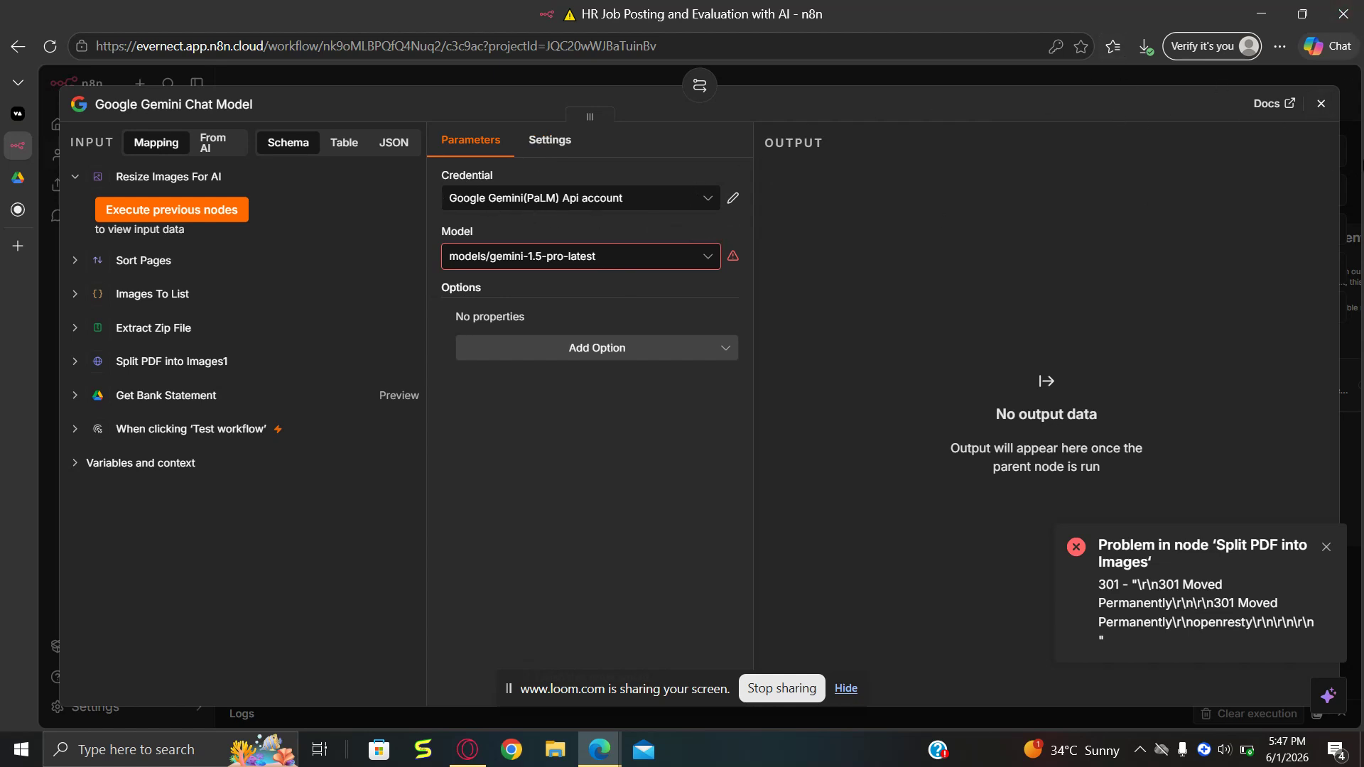
pyautogui.click(1321, 104)
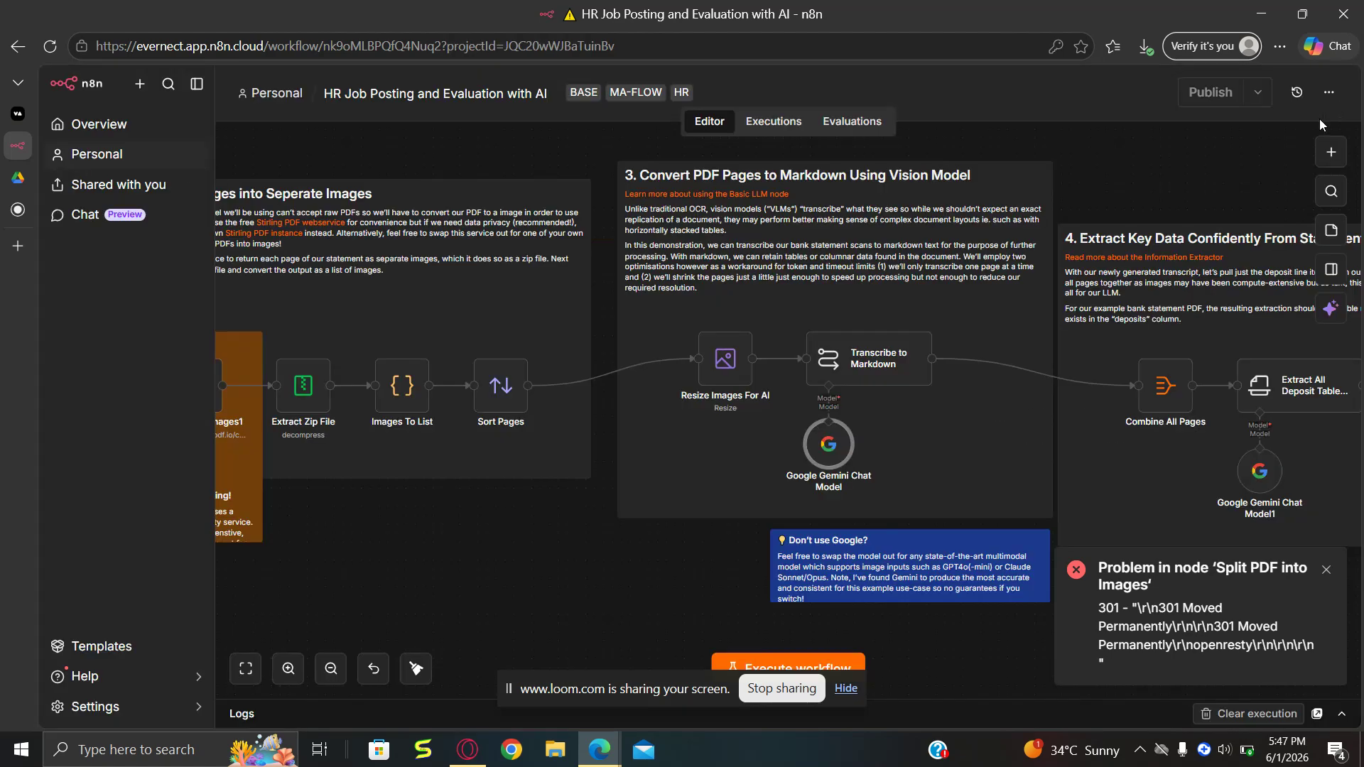
# Review the Extract All Deposit Table Rows node's input schema and enlarge its system prompt field to read the whole text.
pyautogui.hscroll(3, 1009, 398)
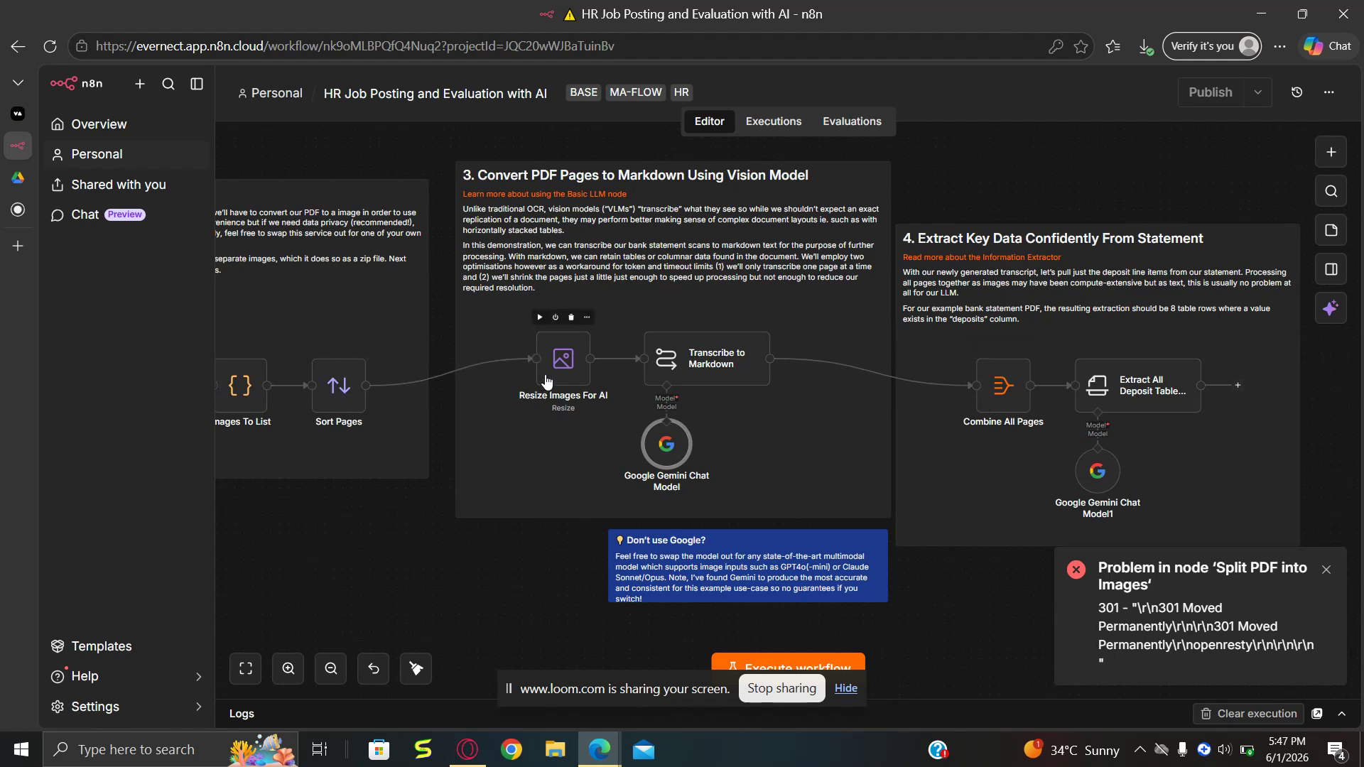
pyautogui.moveTo(325, 406)
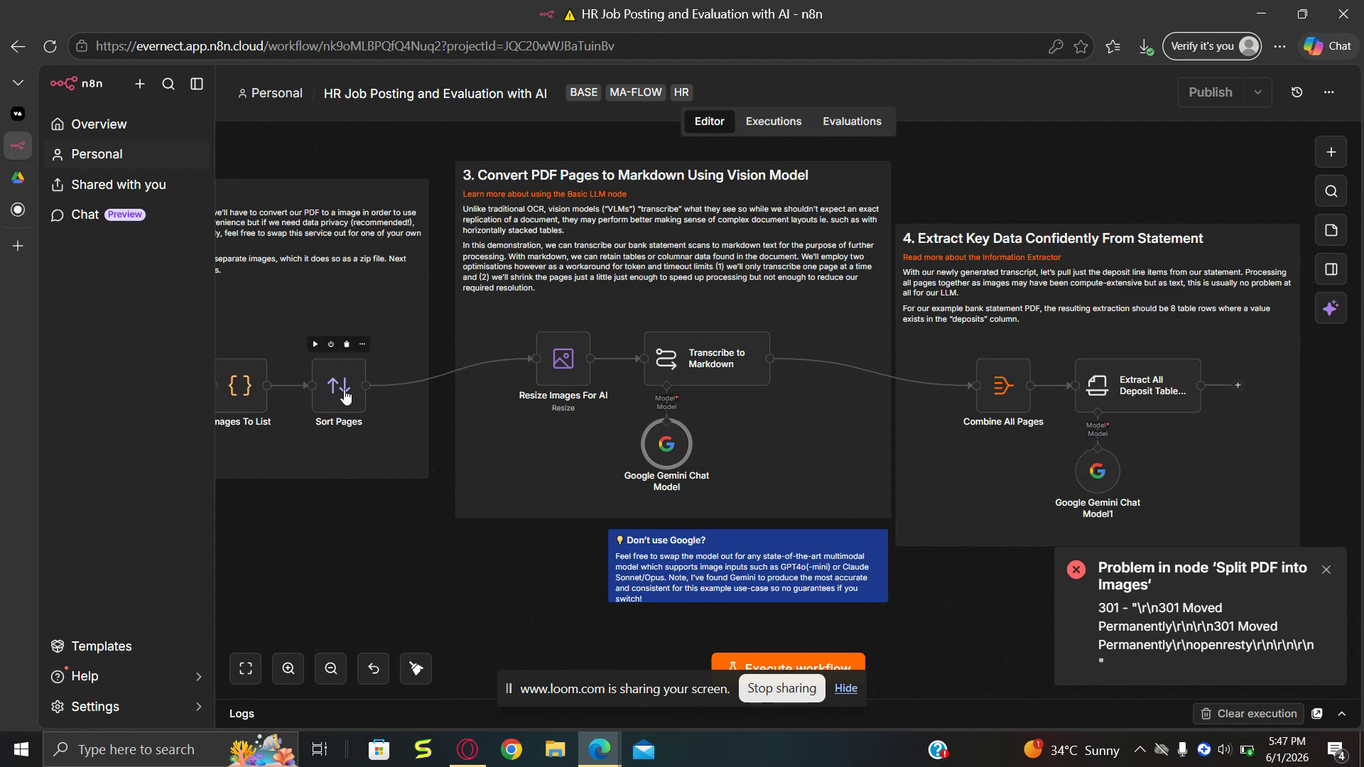
pyautogui.moveTo(688, 378)
pyautogui.hscroll(2, 1008, 429)
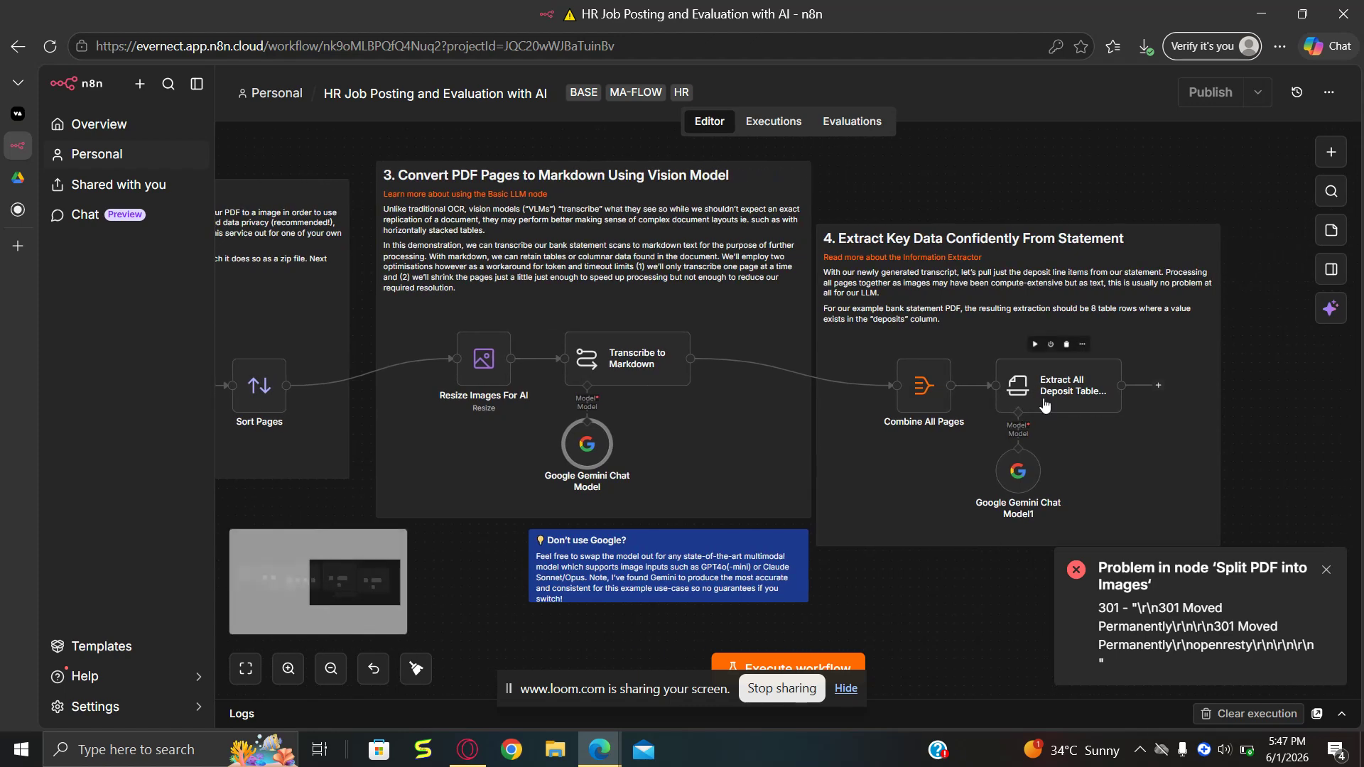
pyautogui.click(1045, 405)
pyautogui.doubleClick(1043, 398)
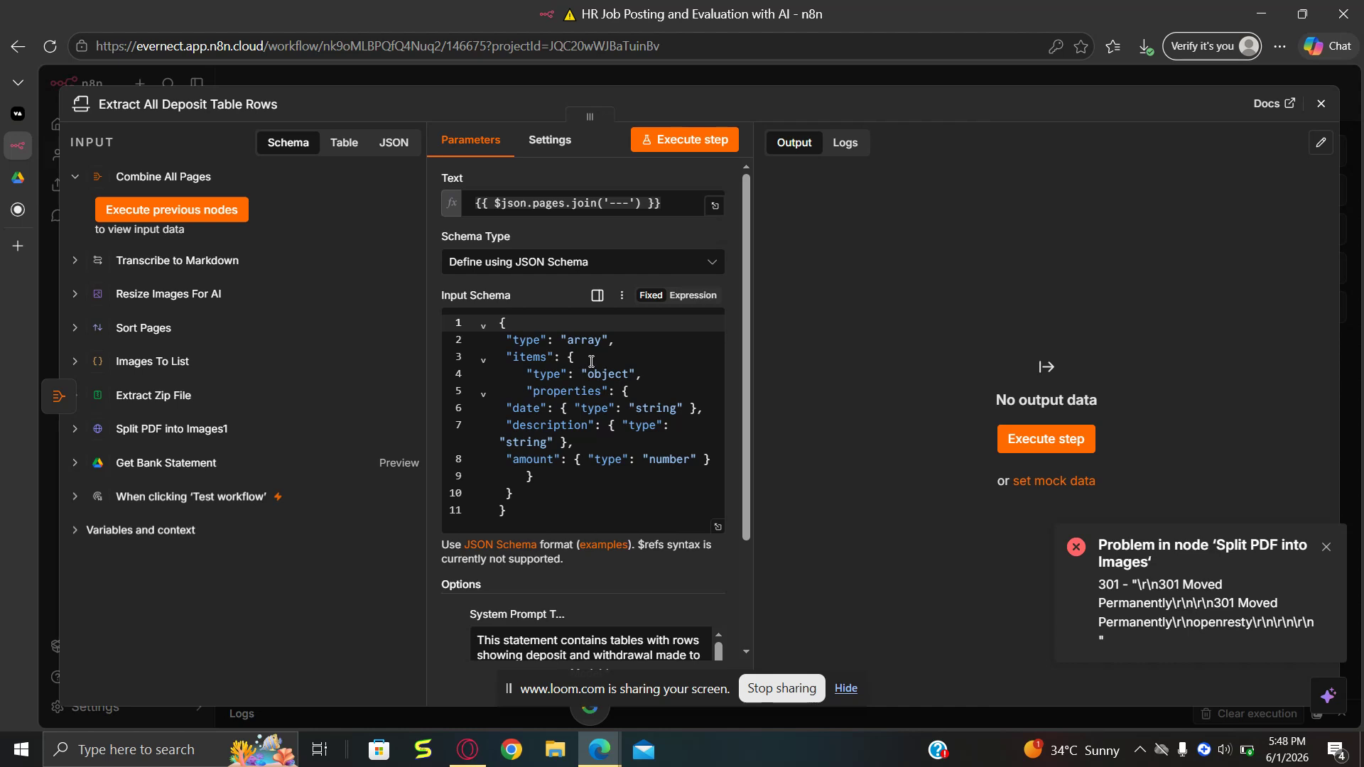
pyautogui.scroll(-1, 617, 398)
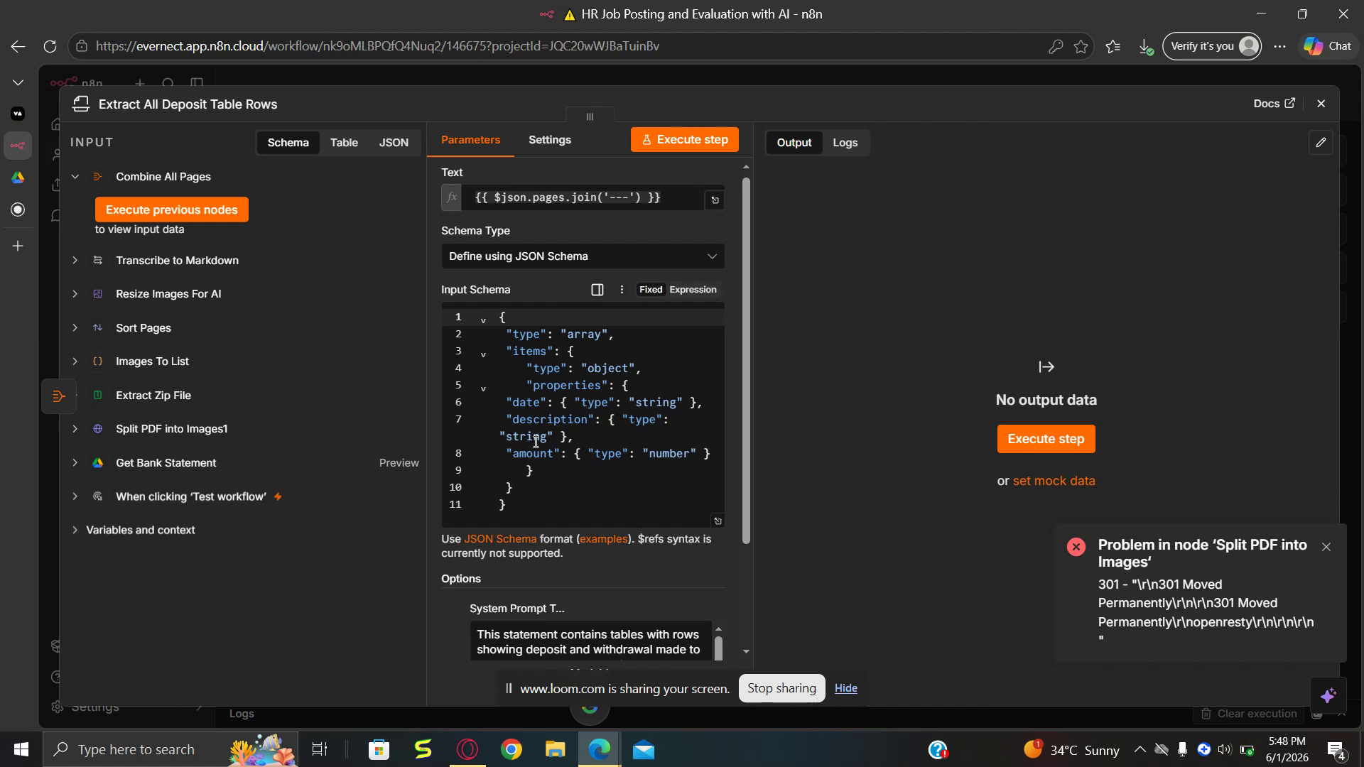
pyautogui.scroll(-2, 540, 483)
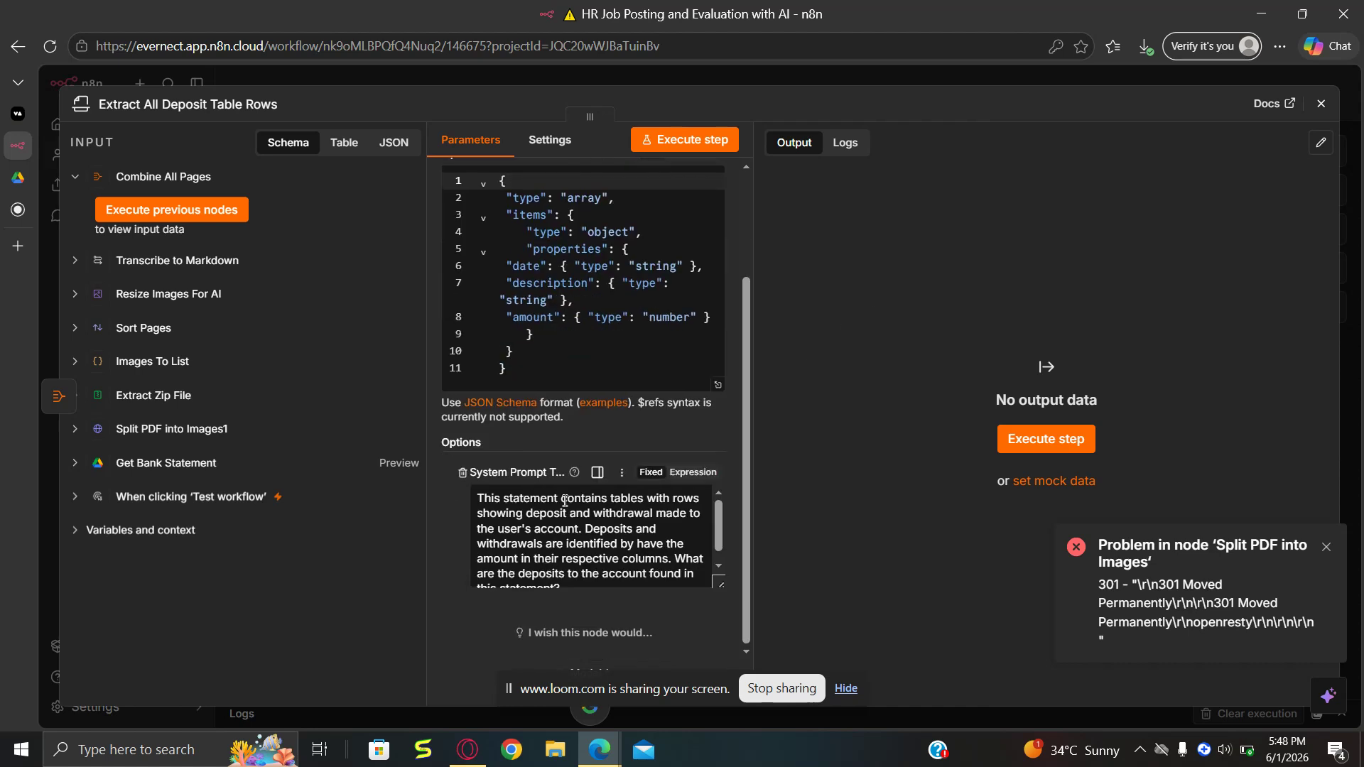
pyautogui.scroll(-1, 634, 556)
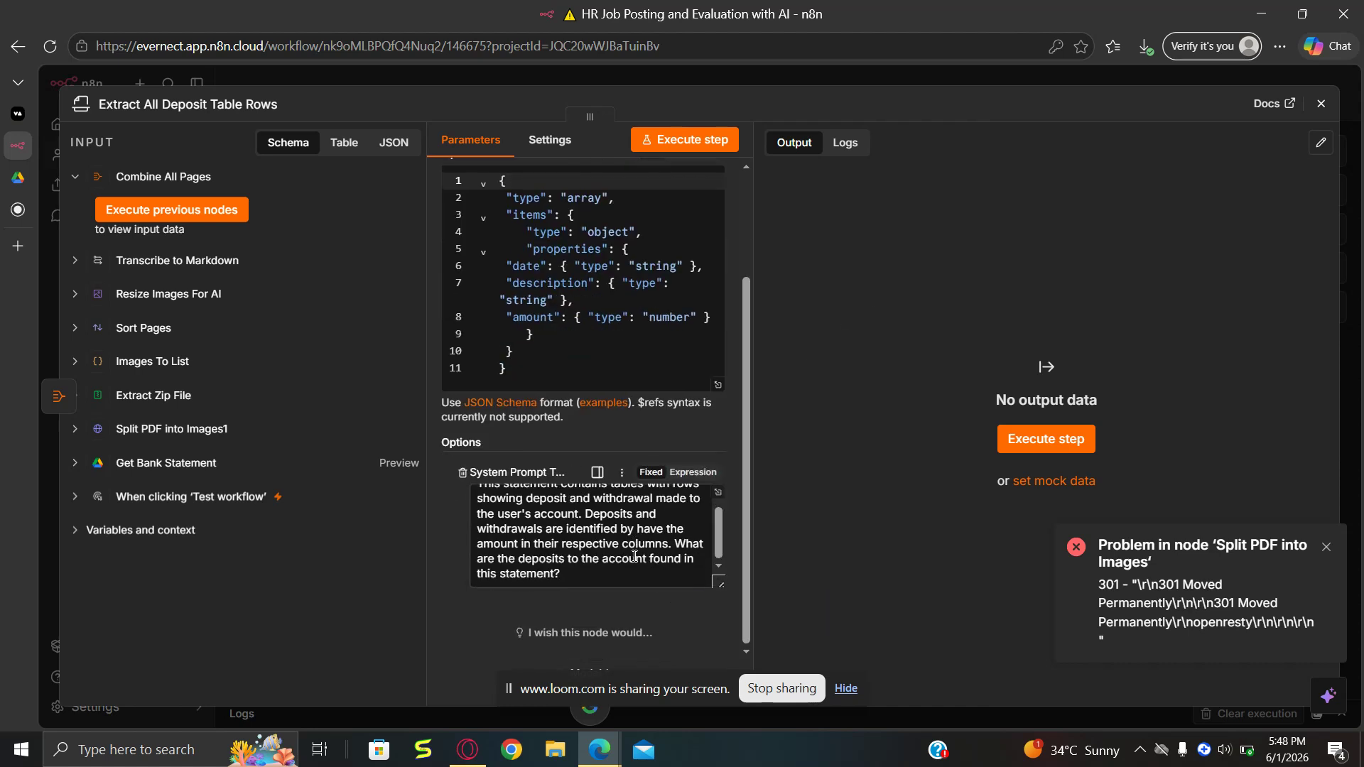
pyautogui.click(718, 583)
pyautogui.moveTo(718, 583); pyautogui.dragTo(721, 617)
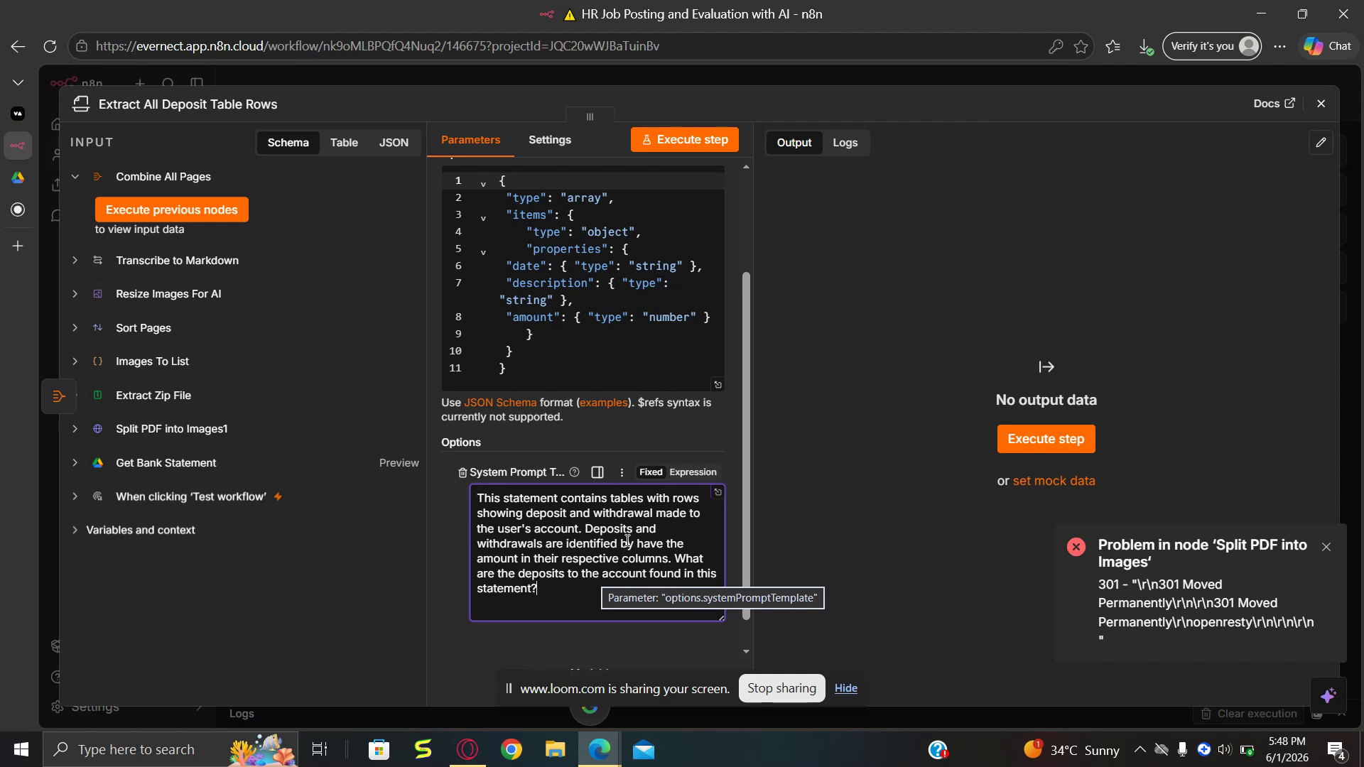
pyautogui.click(1322, 104)
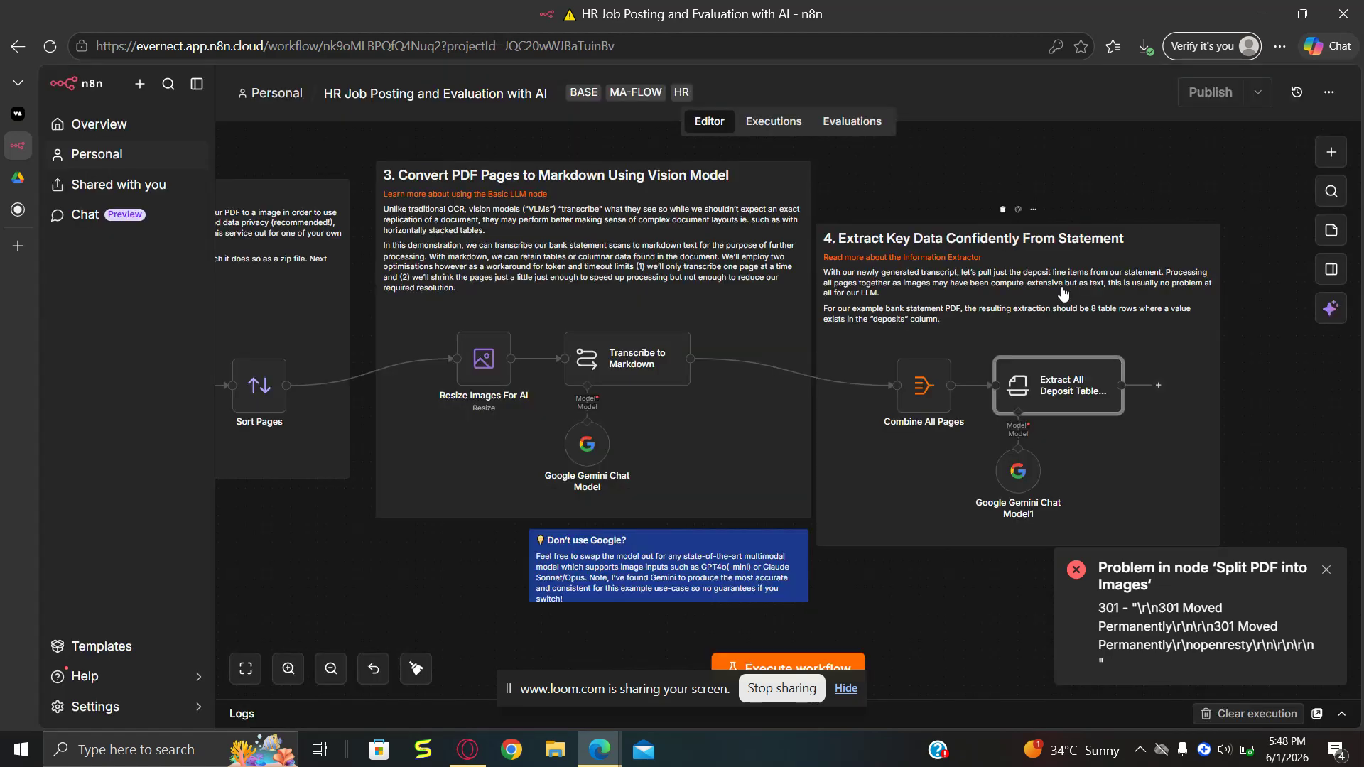
# Check the credential, model and safety settings of the Google Gemini Chat Model1 attached to Extract All Deposit Table Rows.
pyautogui.scroll(-1, 1063, 294)
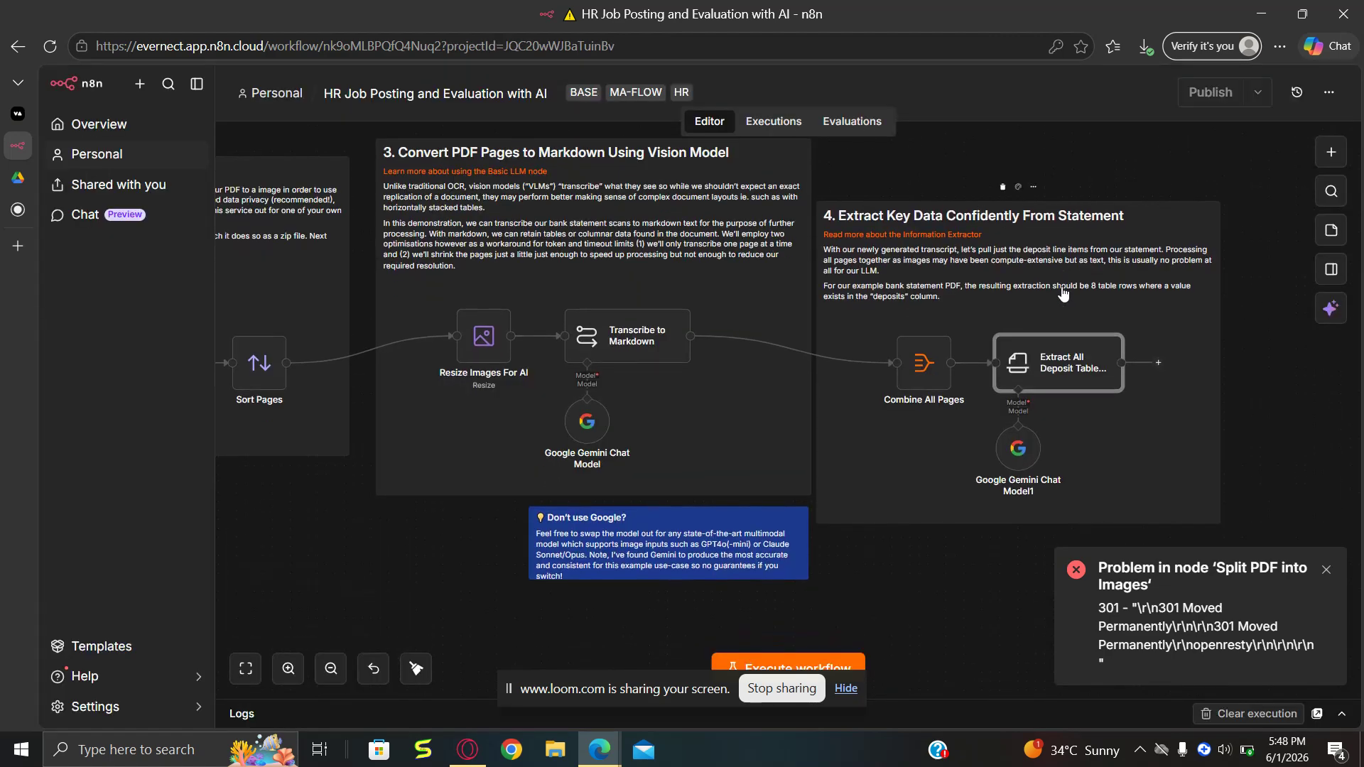
pyautogui.doubleClick(1018, 449)
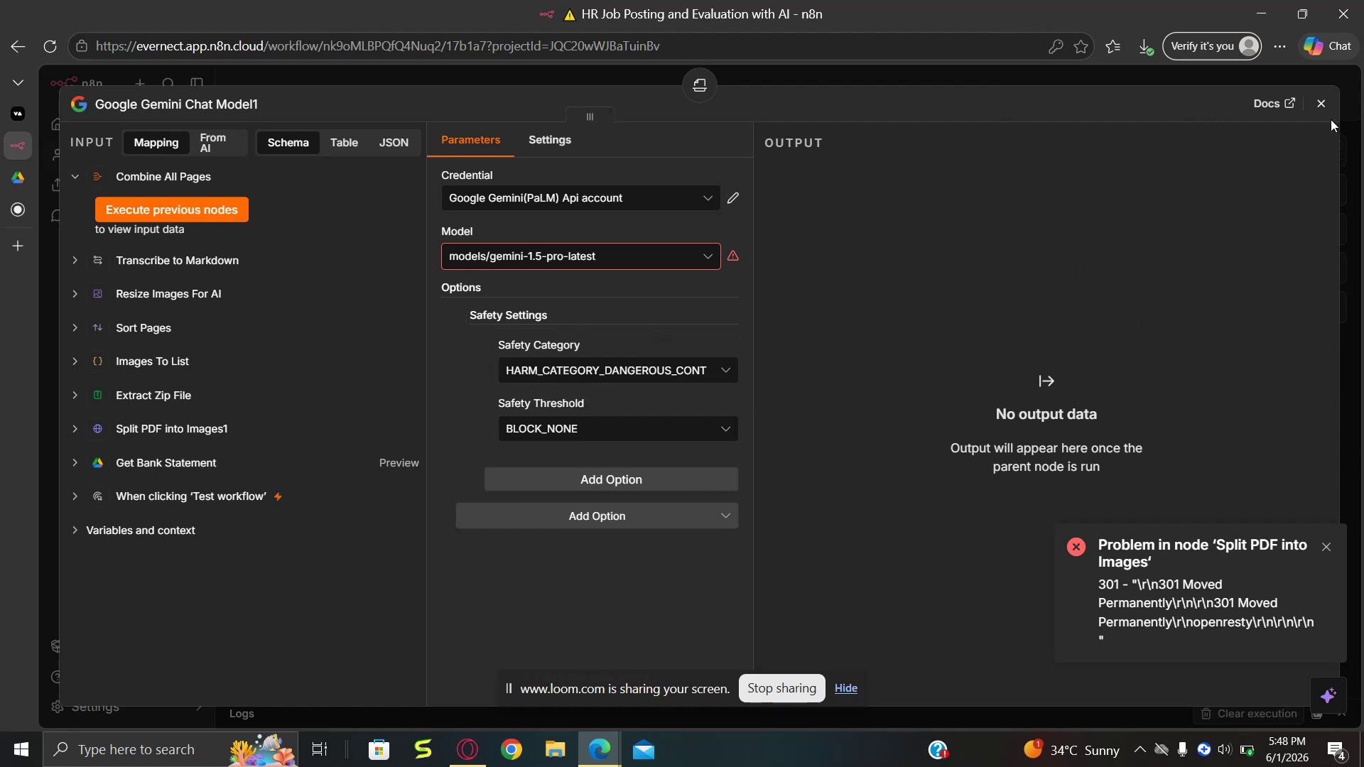
pyautogui.click(1321, 105)
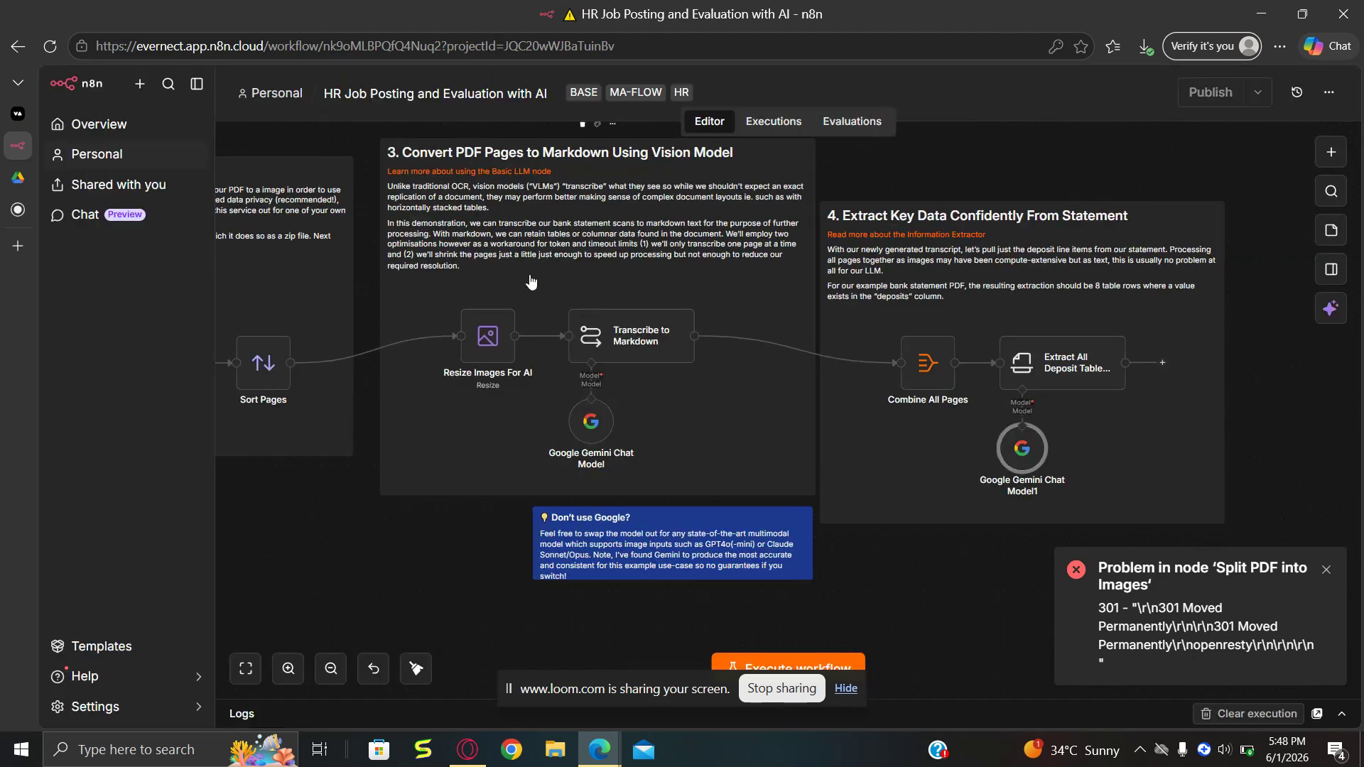
# Review the method, URL, authentication and header settings of the Split PDF into Images1 request node and close it.
pyautogui.hscroll(-10, 531, 282)
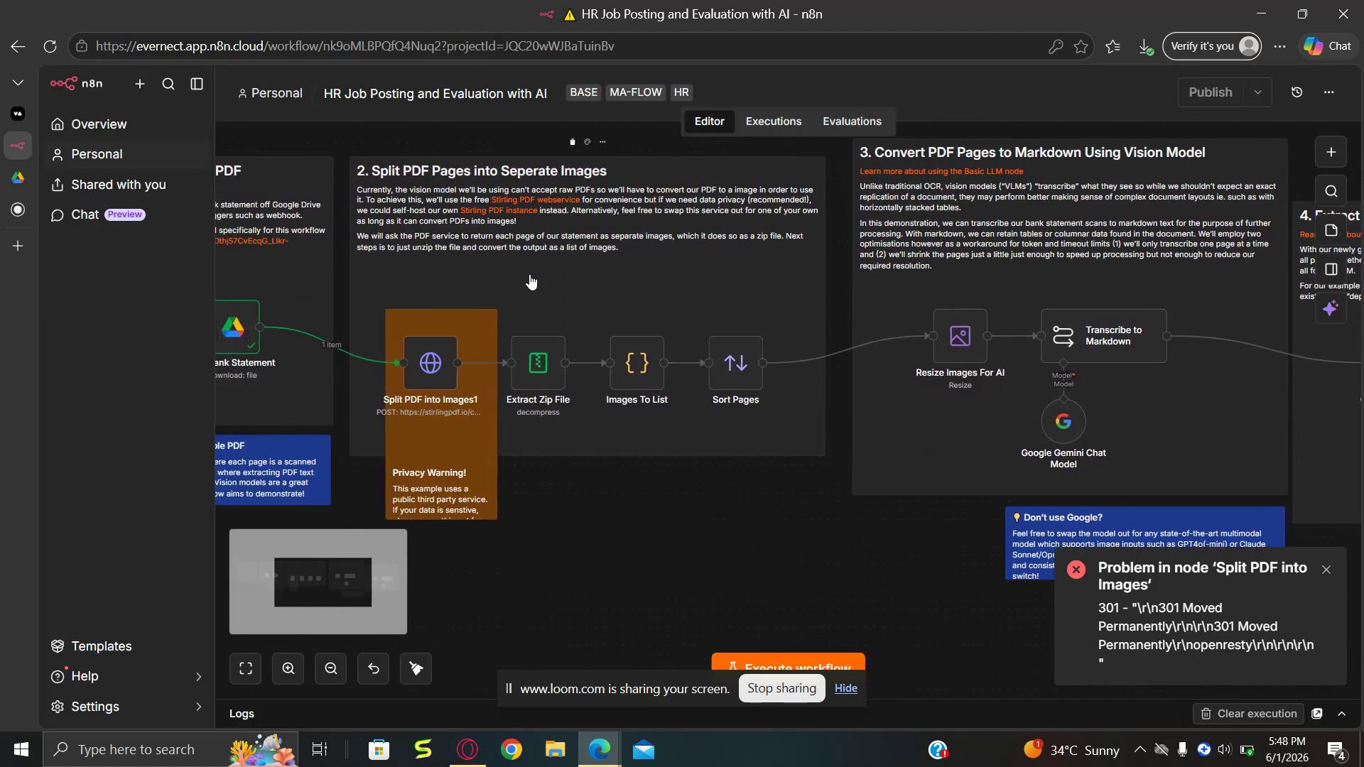
pyautogui.hscroll(-4, 531, 282)
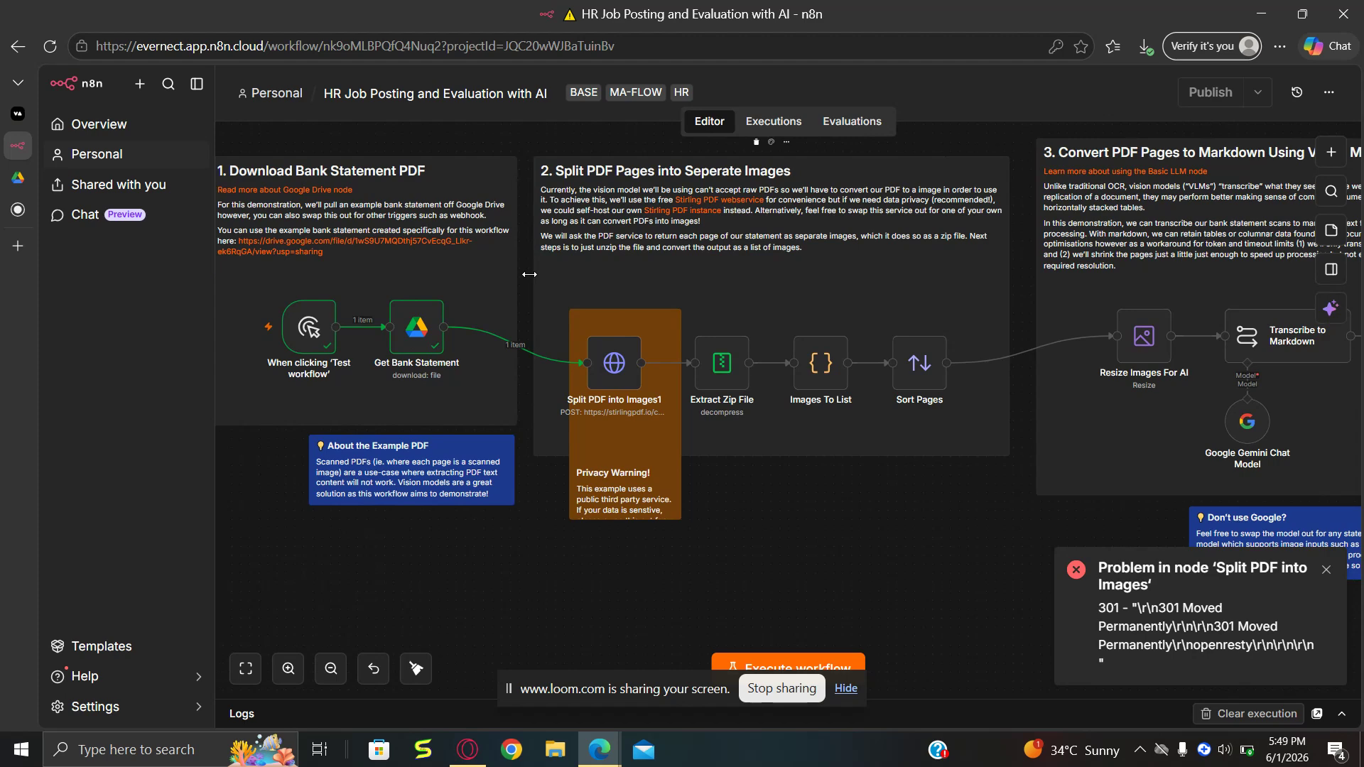
pyautogui.click(615, 364)
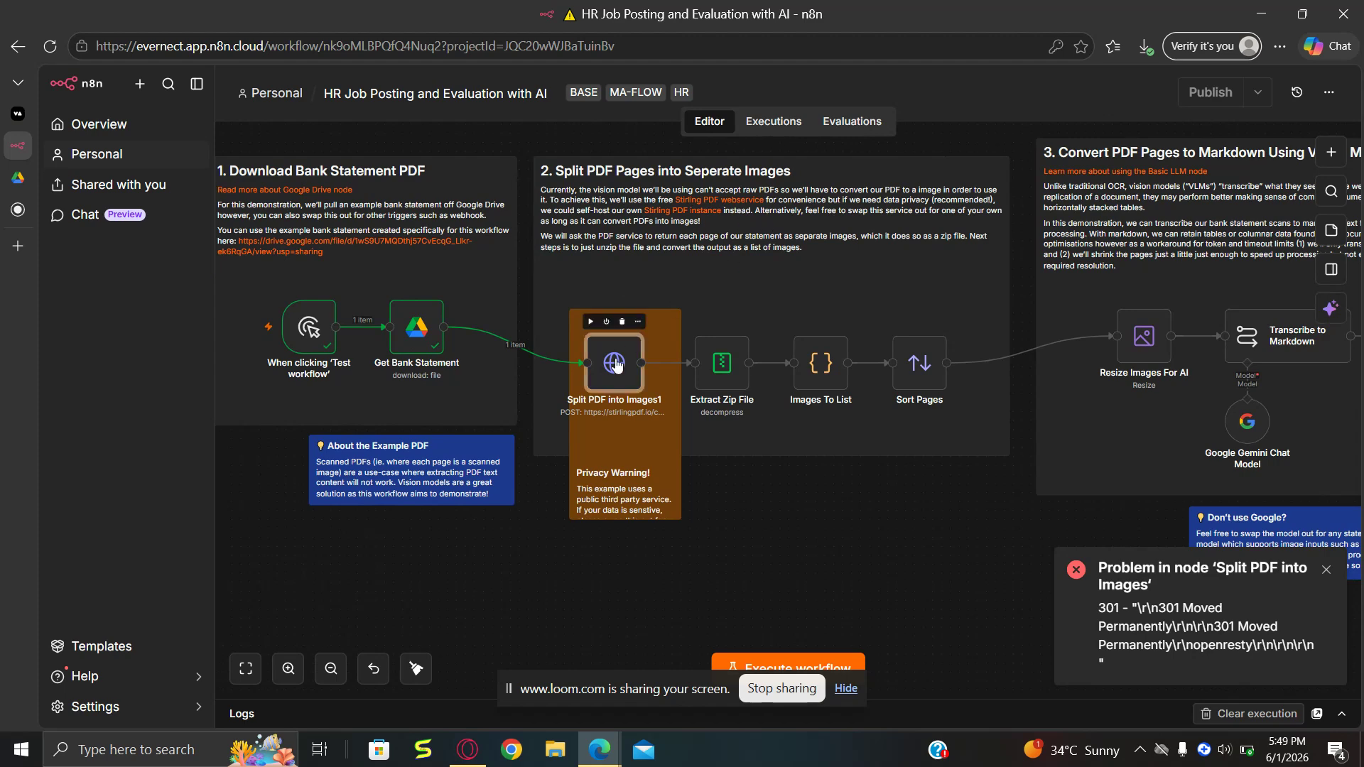
pyautogui.doubleClick(616, 364)
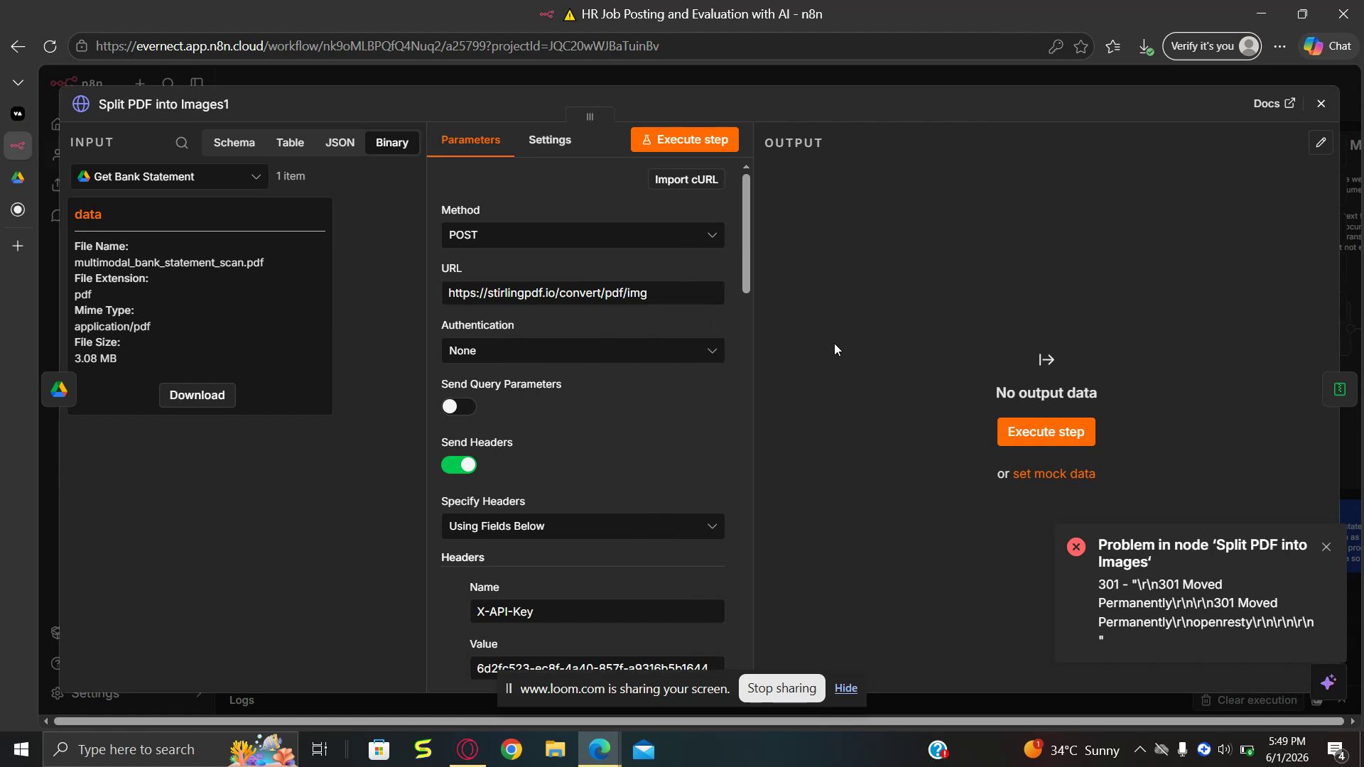
pyautogui.click(1321, 103)
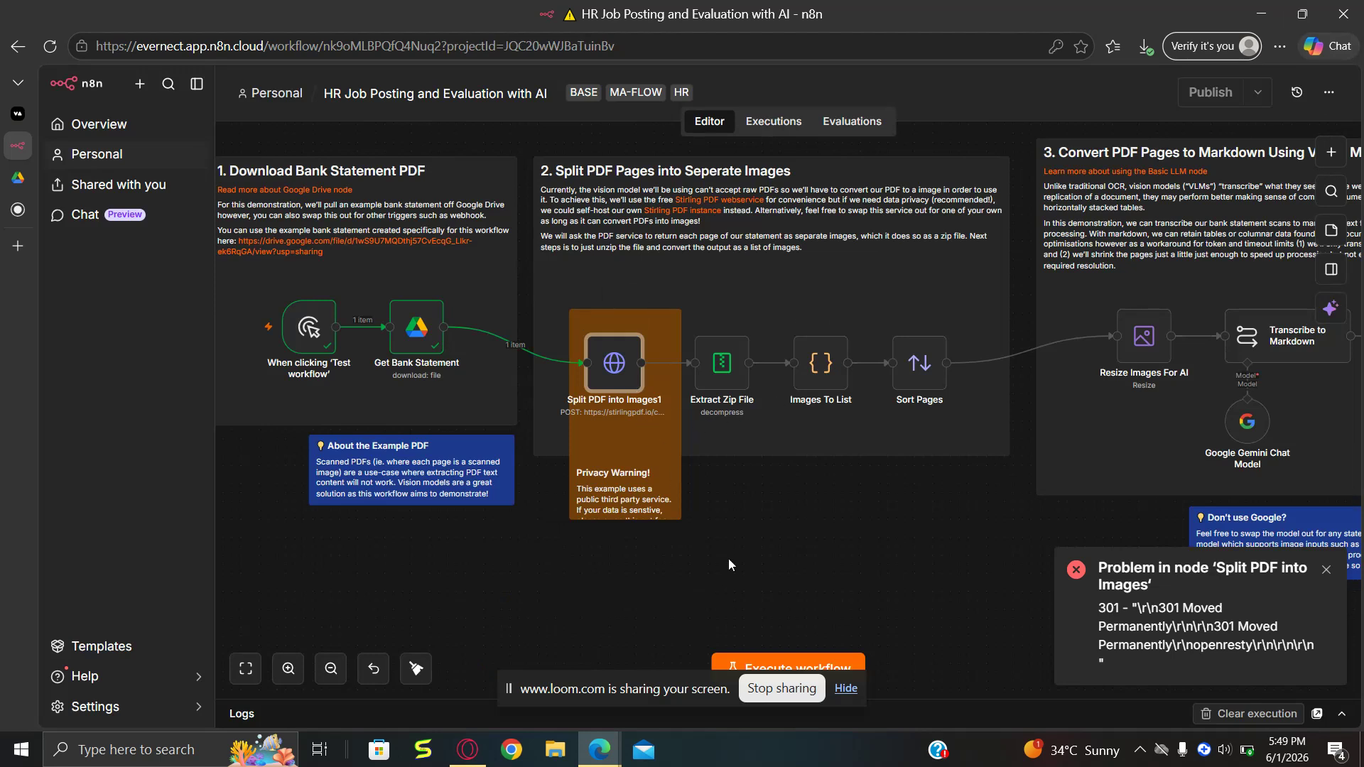